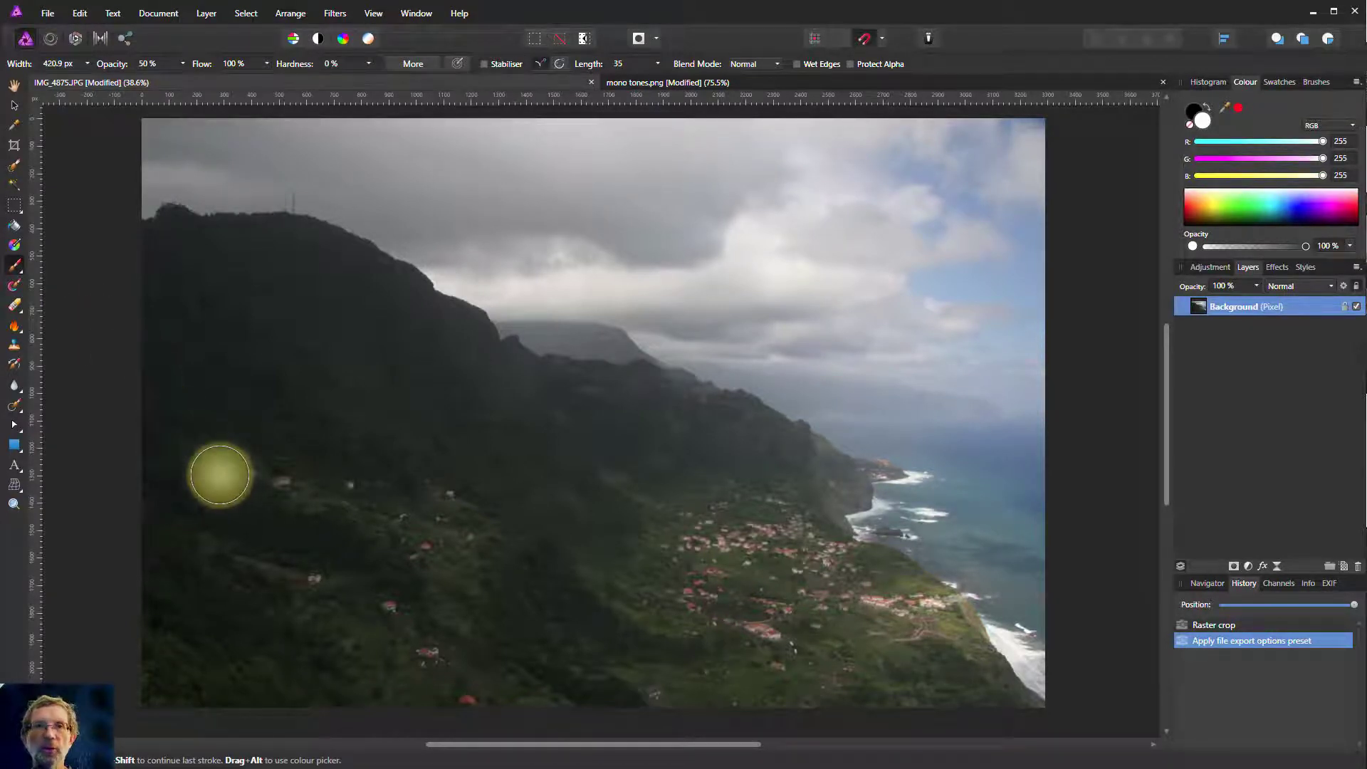
Add a Curves adjustment to the coastline photo and shape it into a contrast-boosting S-curve
click(221, 475)
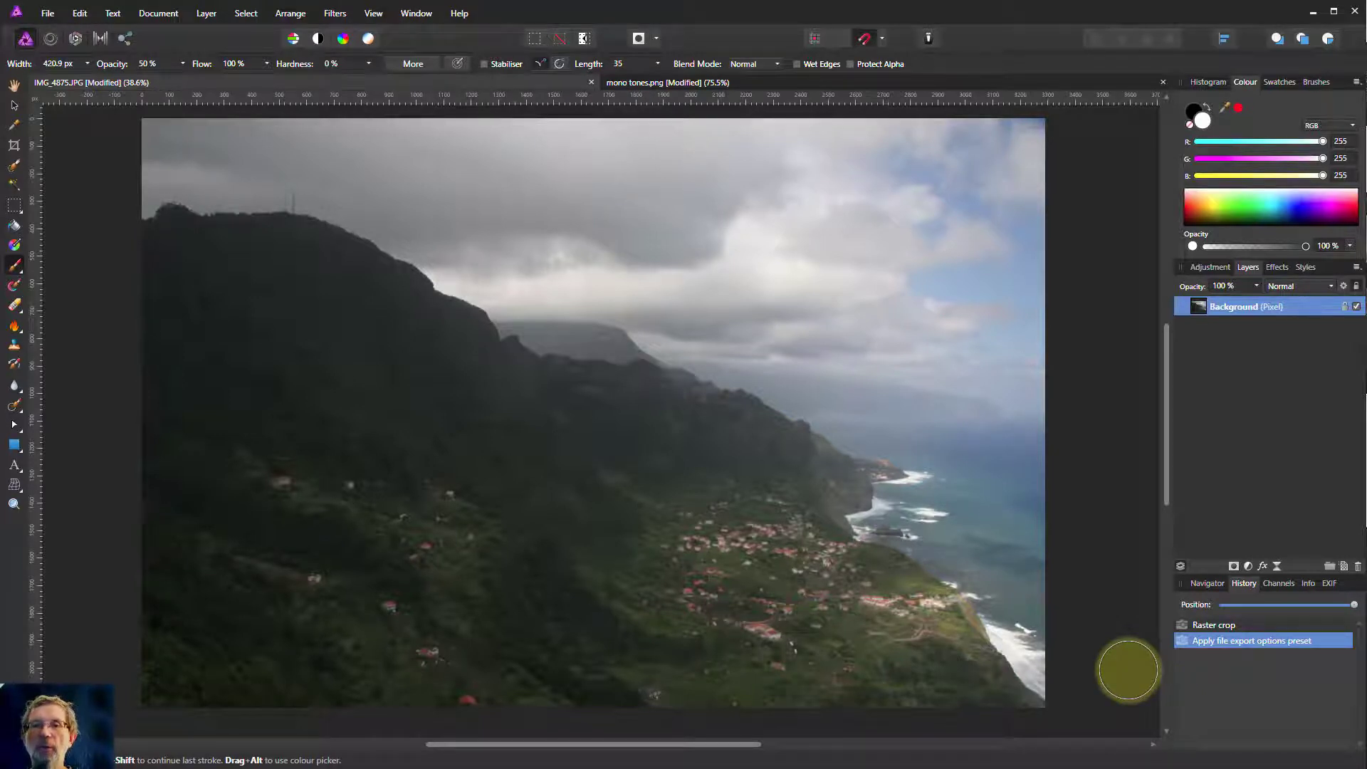
click(1247, 565)
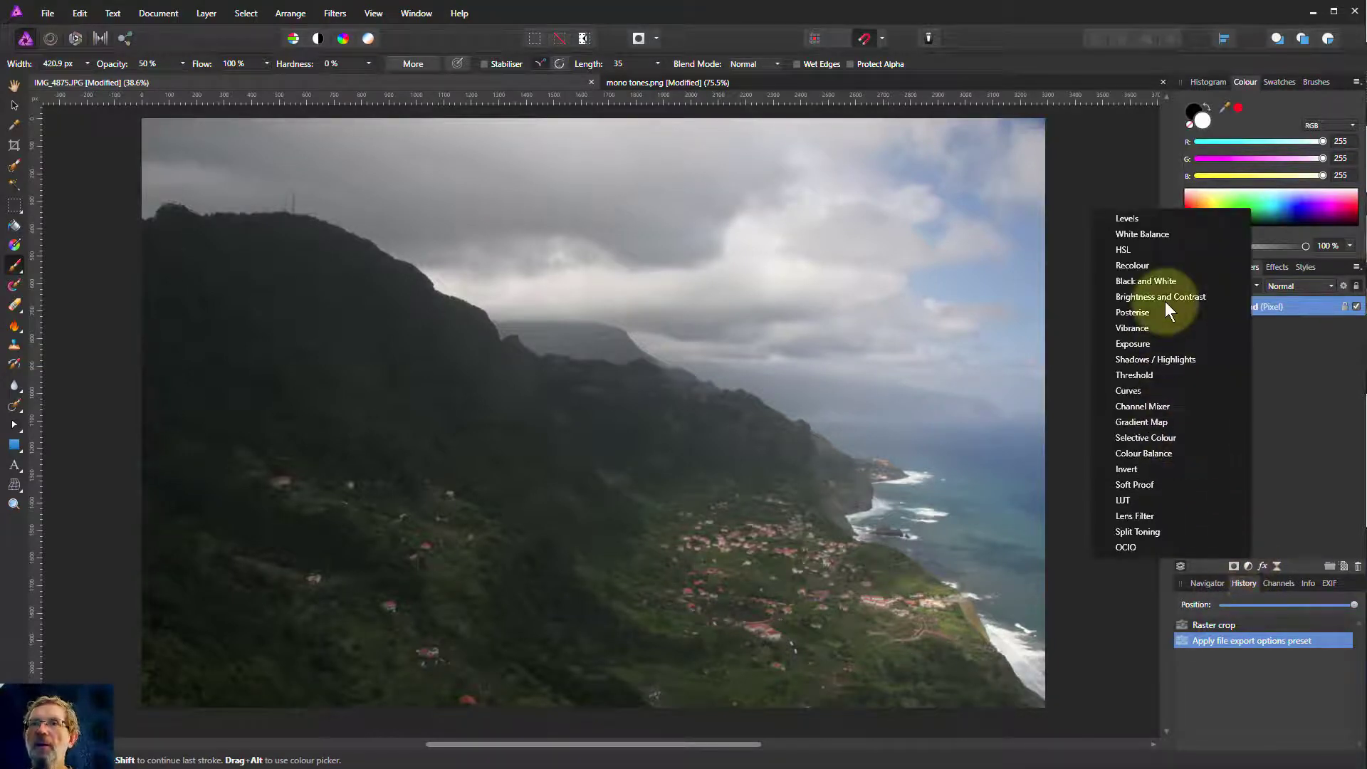
click(1127, 389)
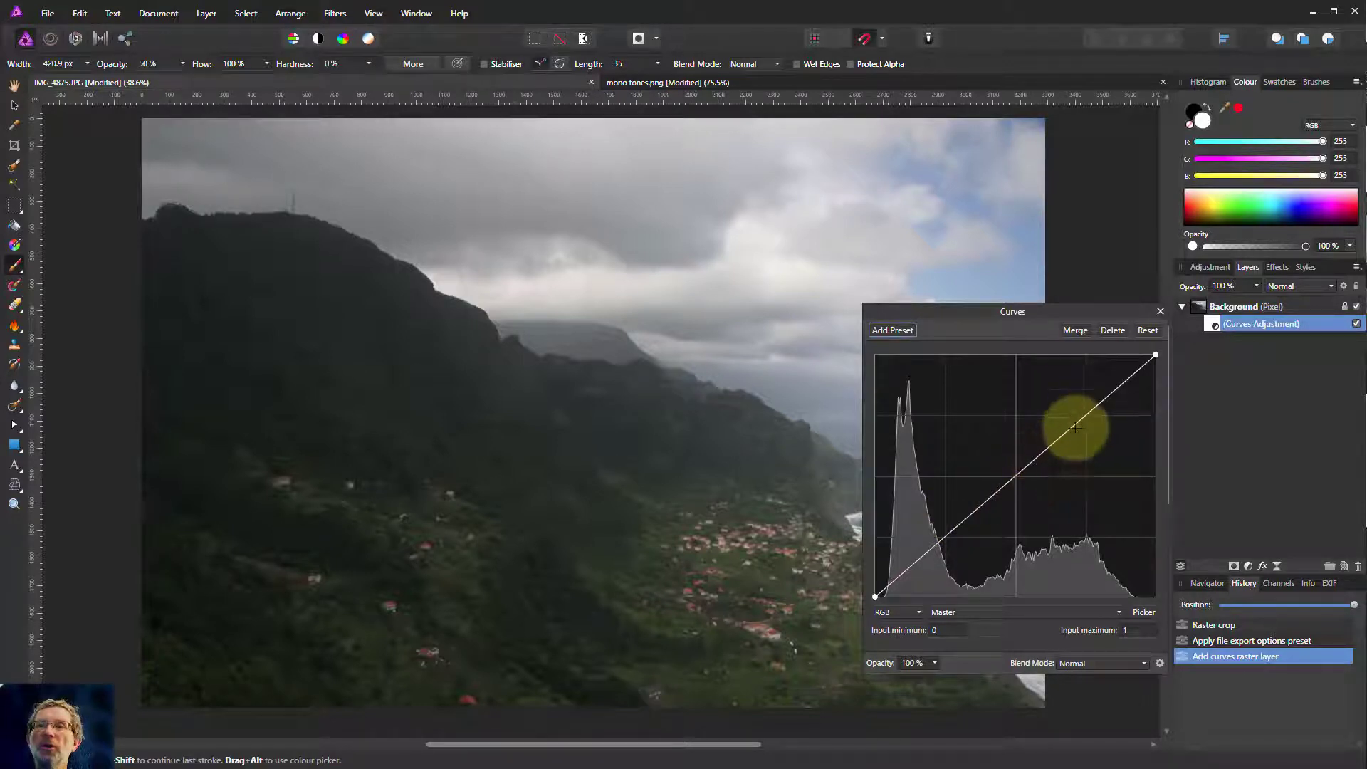
drag(1091, 413, 1077, 403)
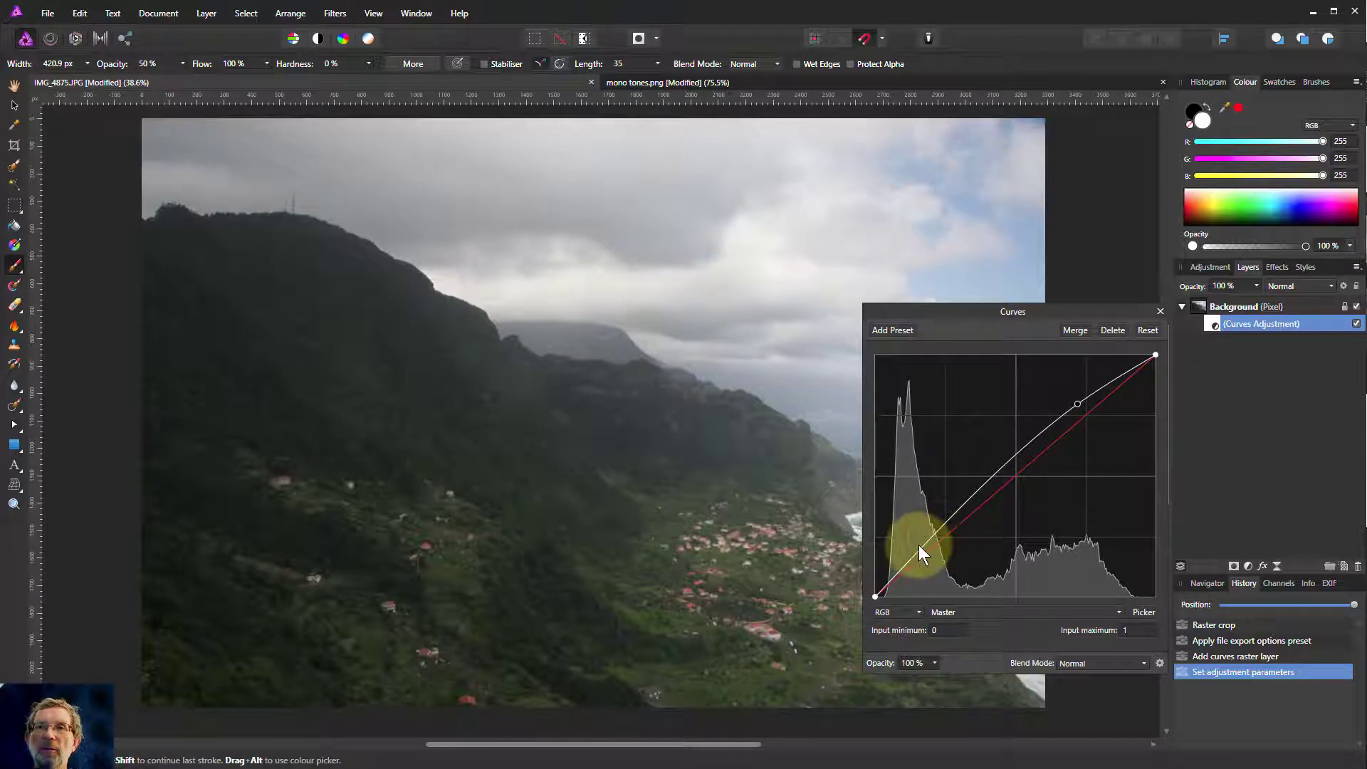
mouse_move(920, 549)
mouse_down()
mouse_move(939, 570)
mouse_move(933, 558)
mouse_up()
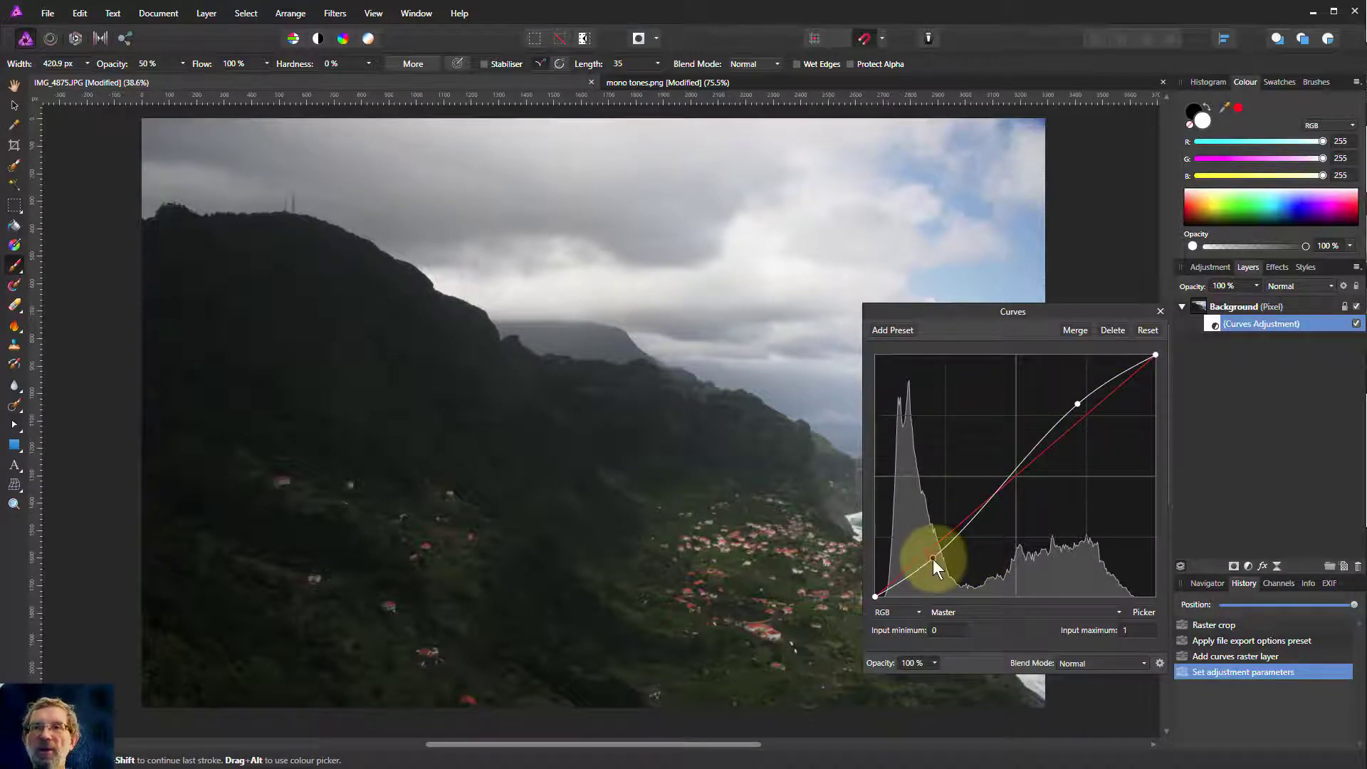
Deepen the shadow point, lift the highlights to brighten the sky, then ease the shadows back slightly
drag(933, 559, 938, 570)
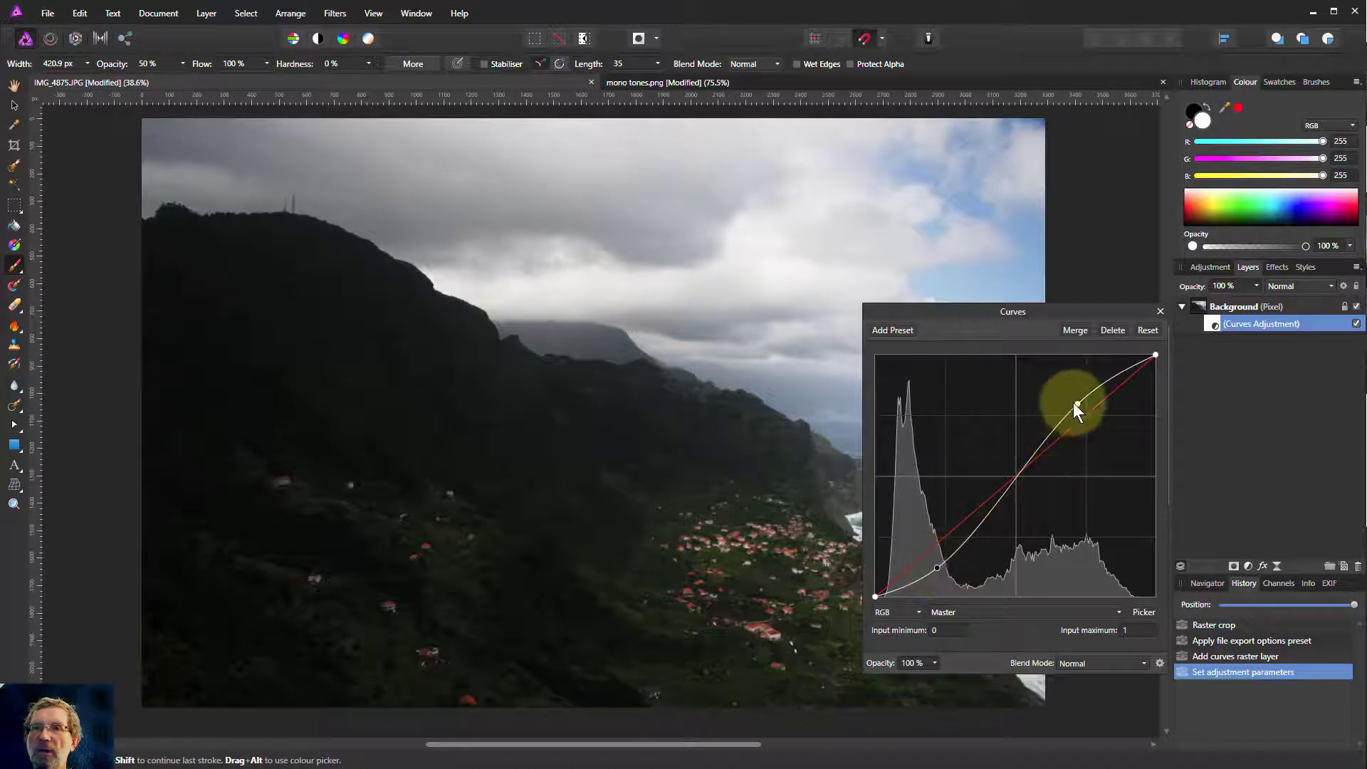
drag(1077, 404, 1069, 393)
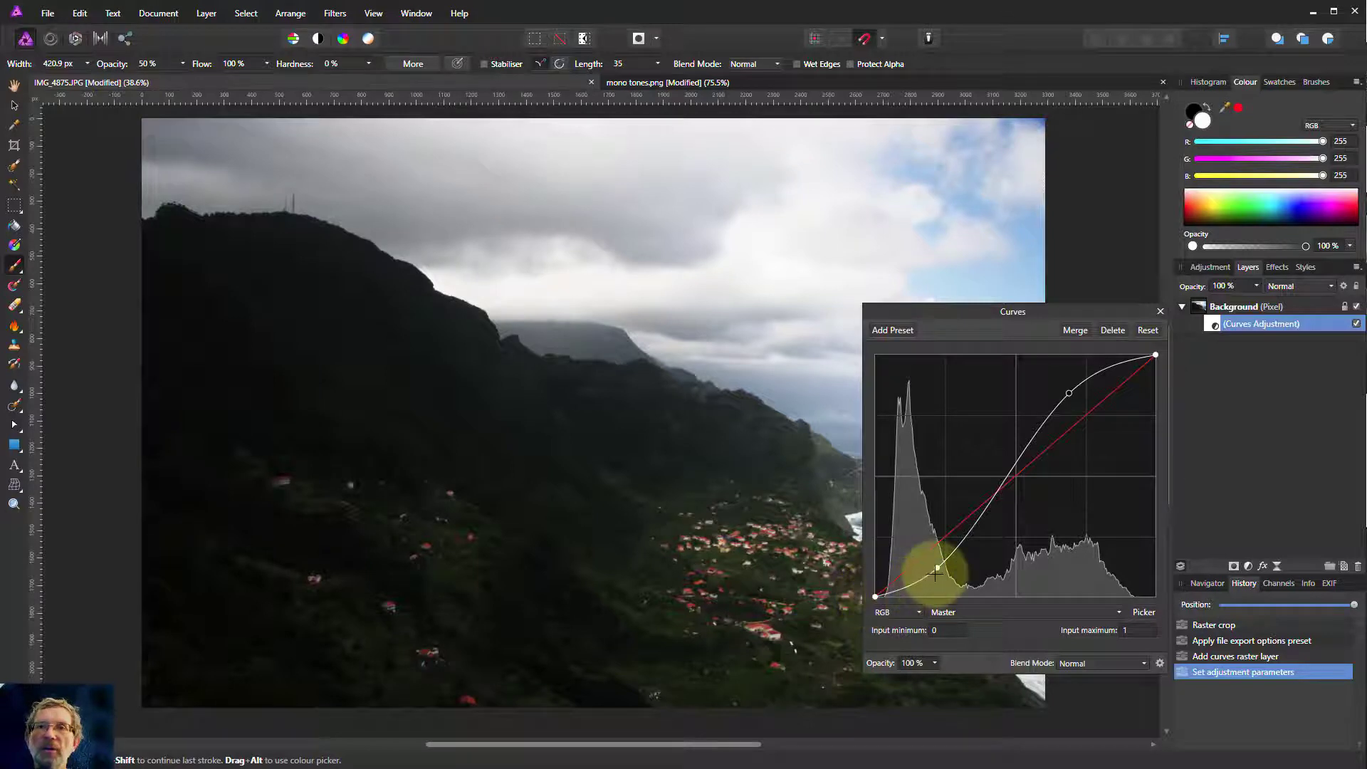
mouse_move(937, 567)
mouse_down()
mouse_move(936, 540)
mouse_move(944, 577)
mouse_move(942, 559)
mouse_up()
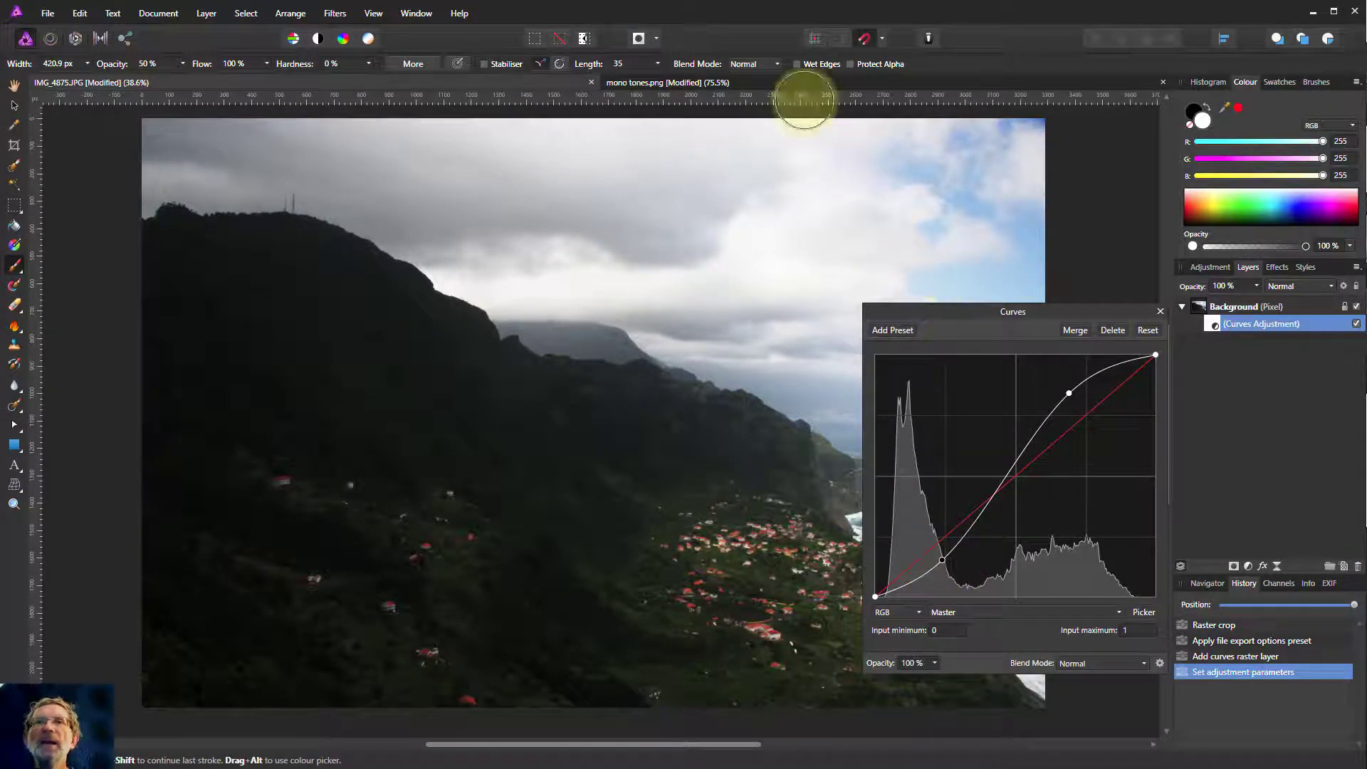
Switch to mono tones.png, open its Curves adjustment, and move the dialog below the chart
click(785, 82)
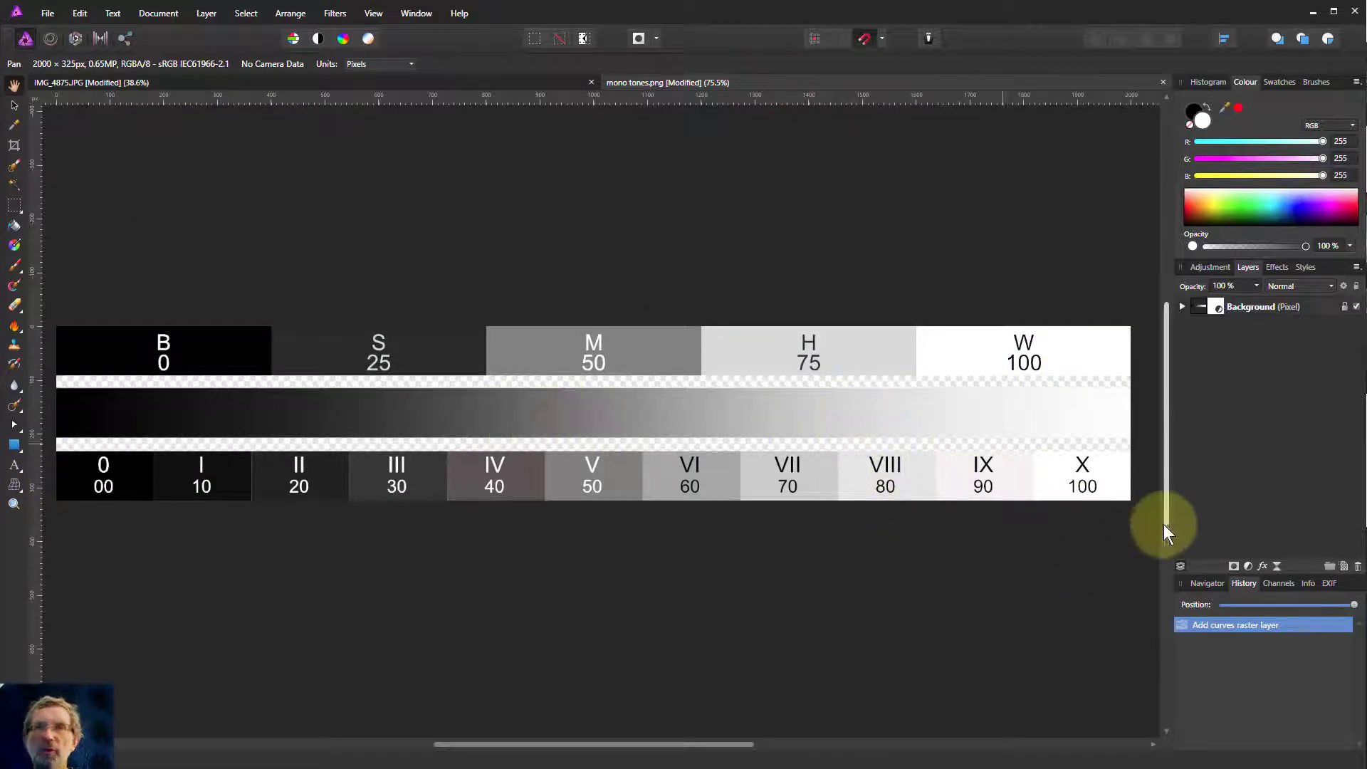
click(1182, 306)
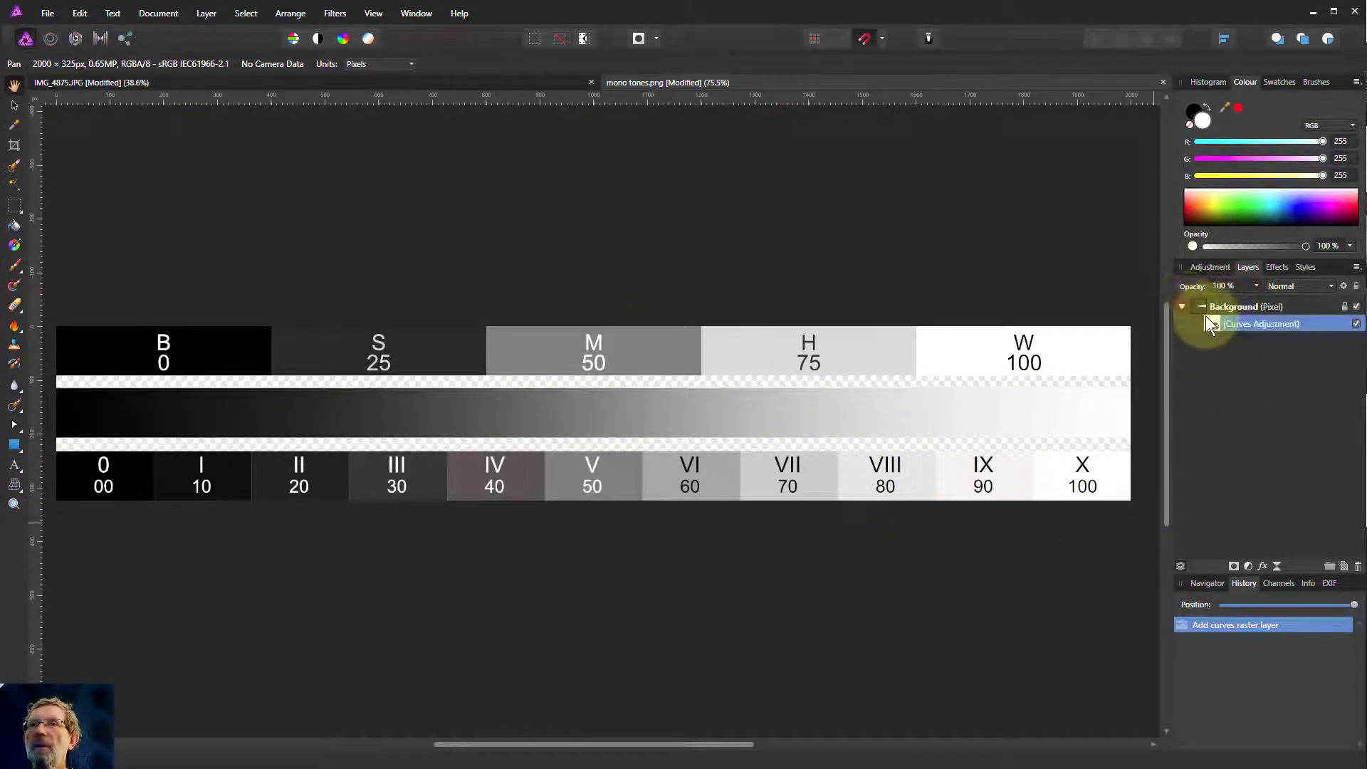
click(1218, 323)
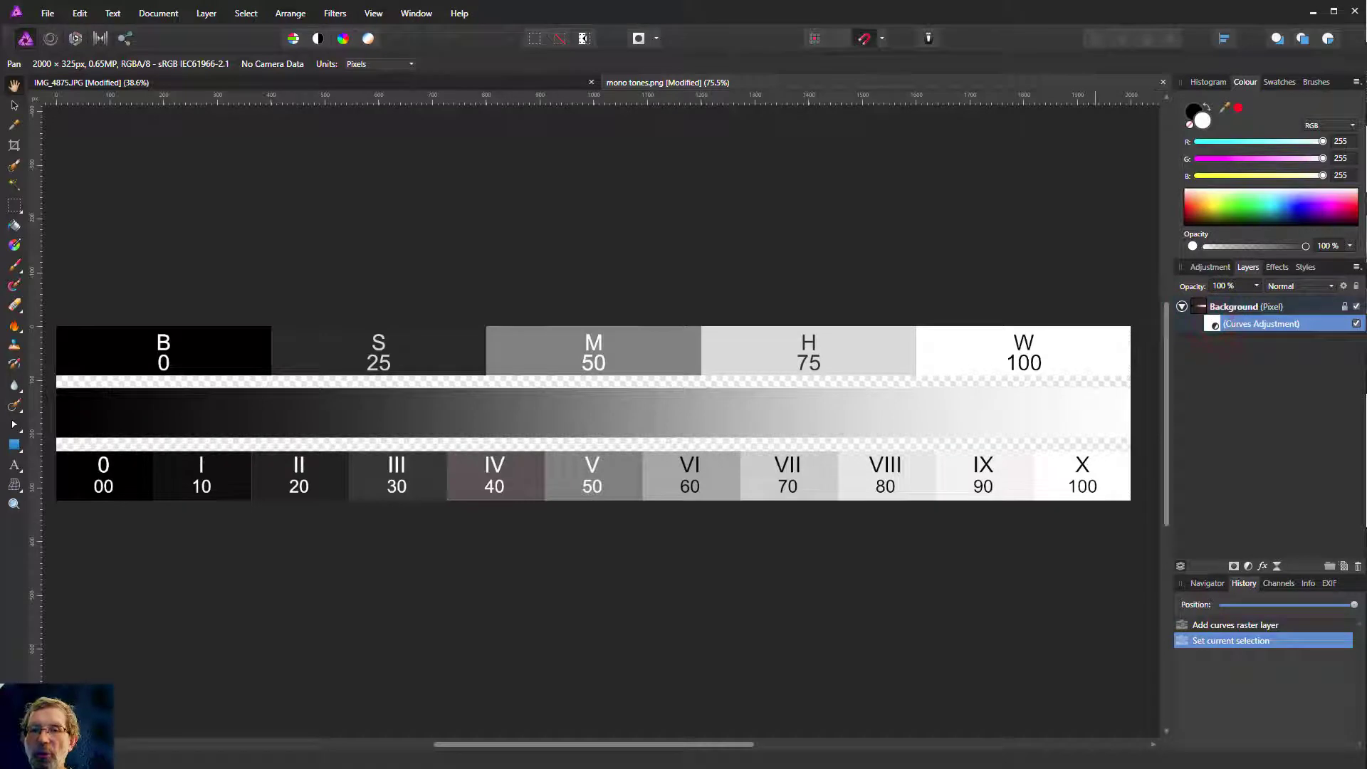
double_click(1215, 324)
drag(1106, 333, 1172, 350)
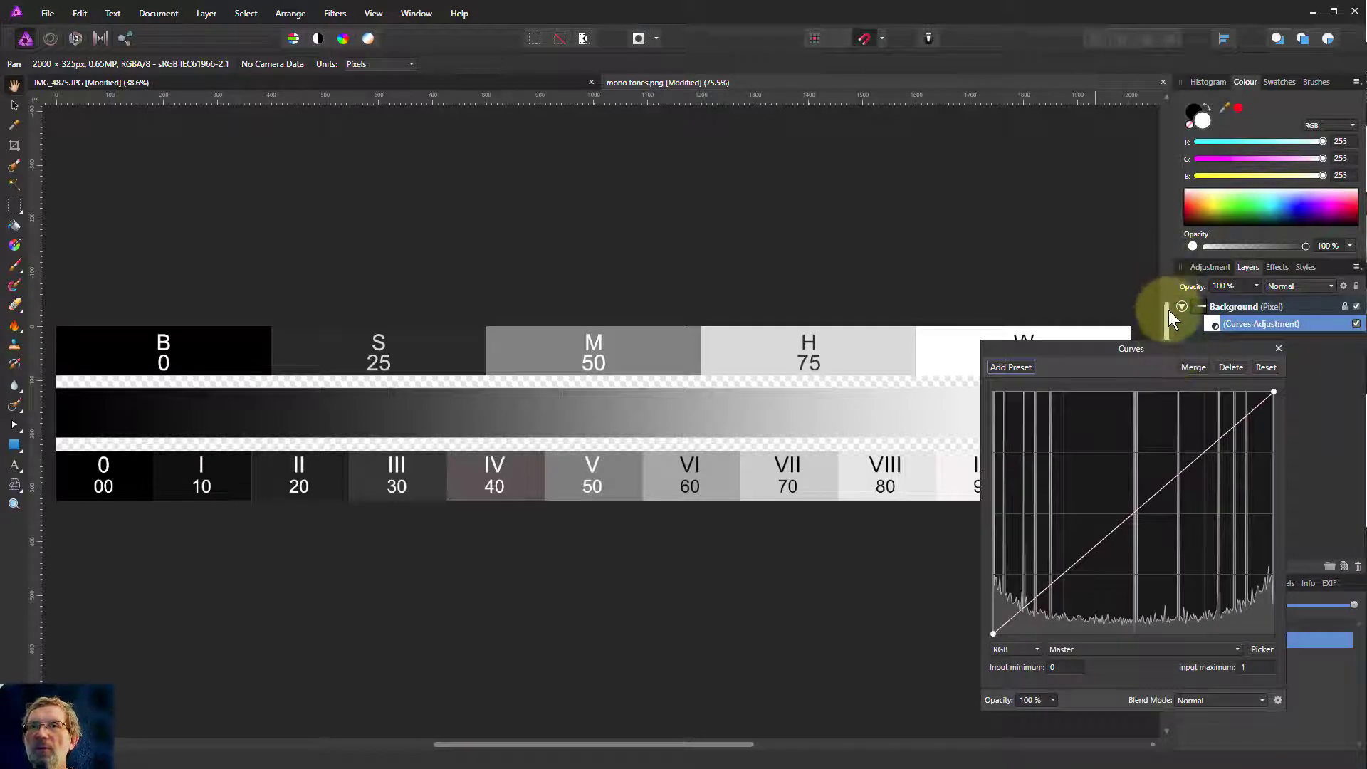
scroll(1163, 312, down, 3)
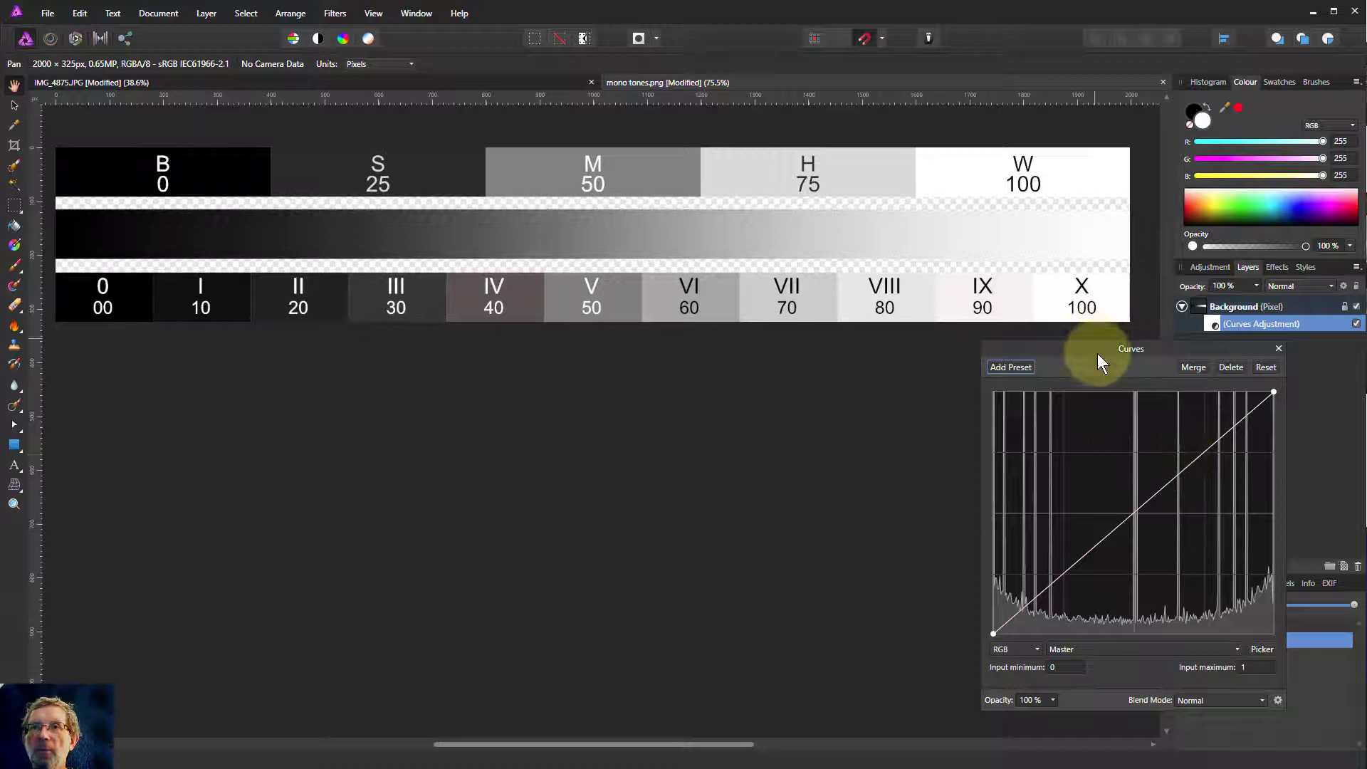
drag(1099, 357, 666, 369)
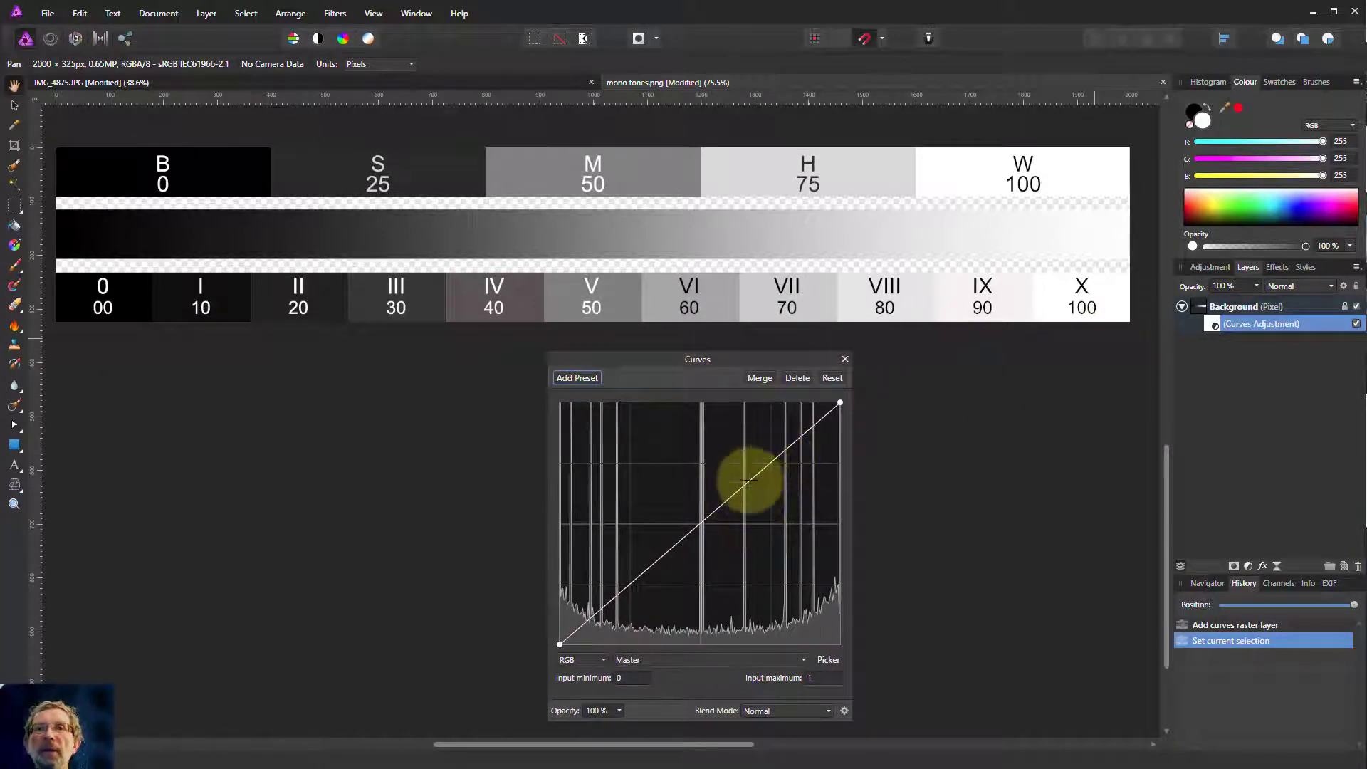
Raise the chart curve's upper point and pull a new dark-end point down into an S-curve
drag(753, 474, 749, 446)
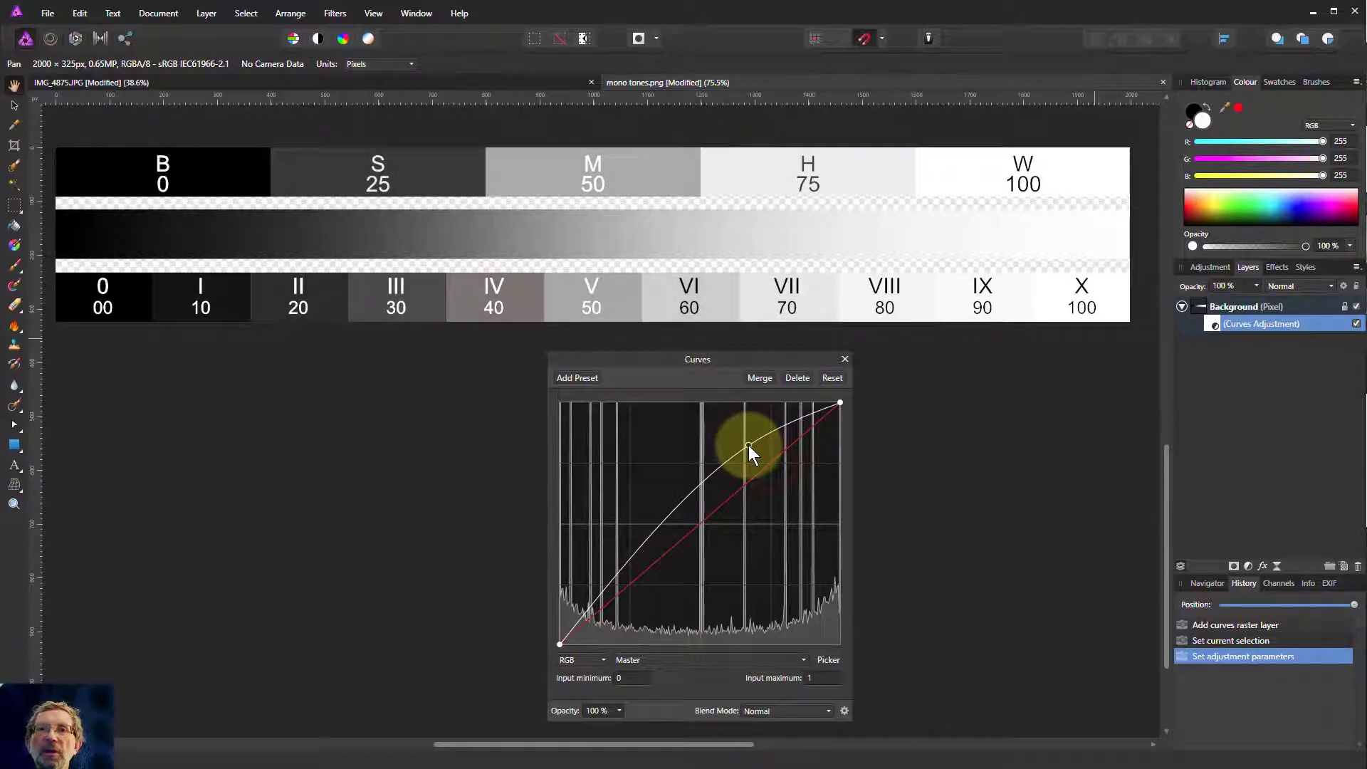
click(599, 599)
drag(601, 599, 610, 623)
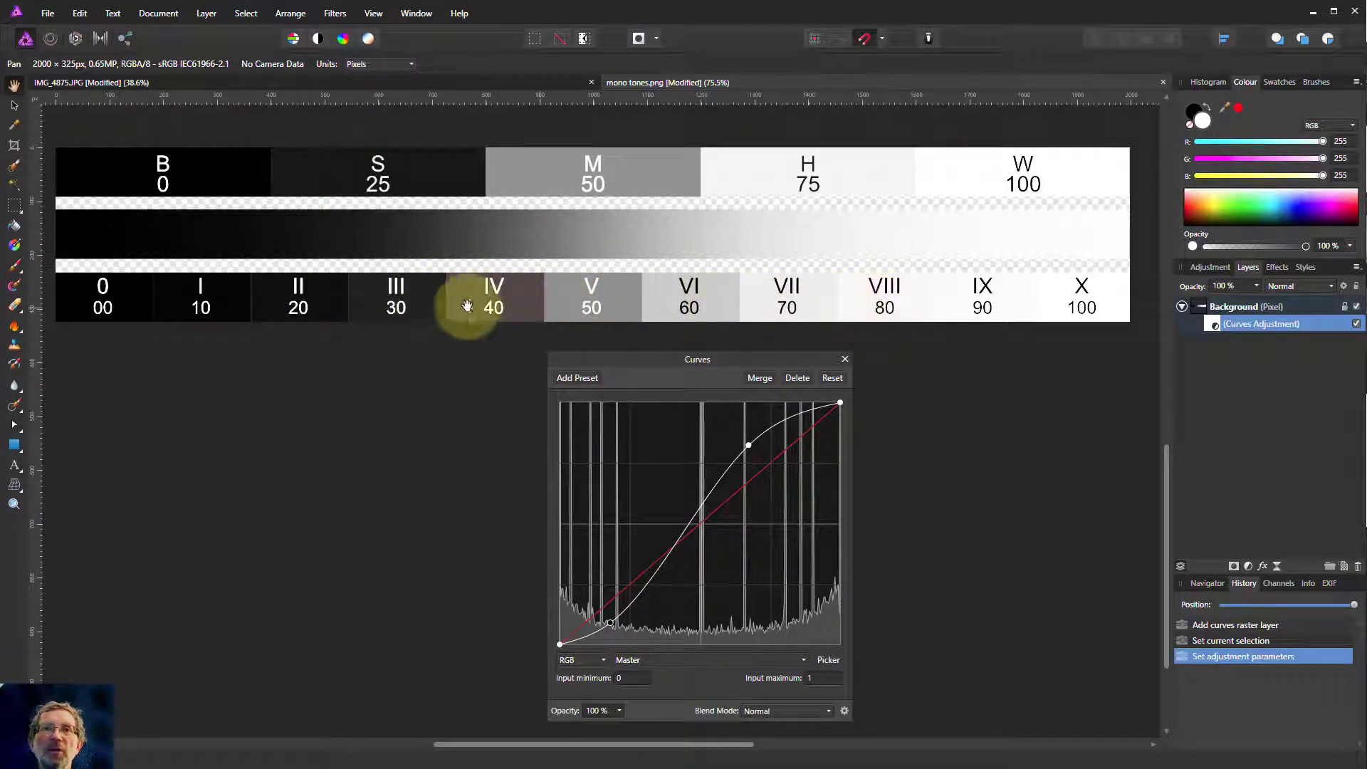
Reset the chart's curve, bow its midpoint down to darken the greys, and return to IMG_4875.JPG
click(831, 378)
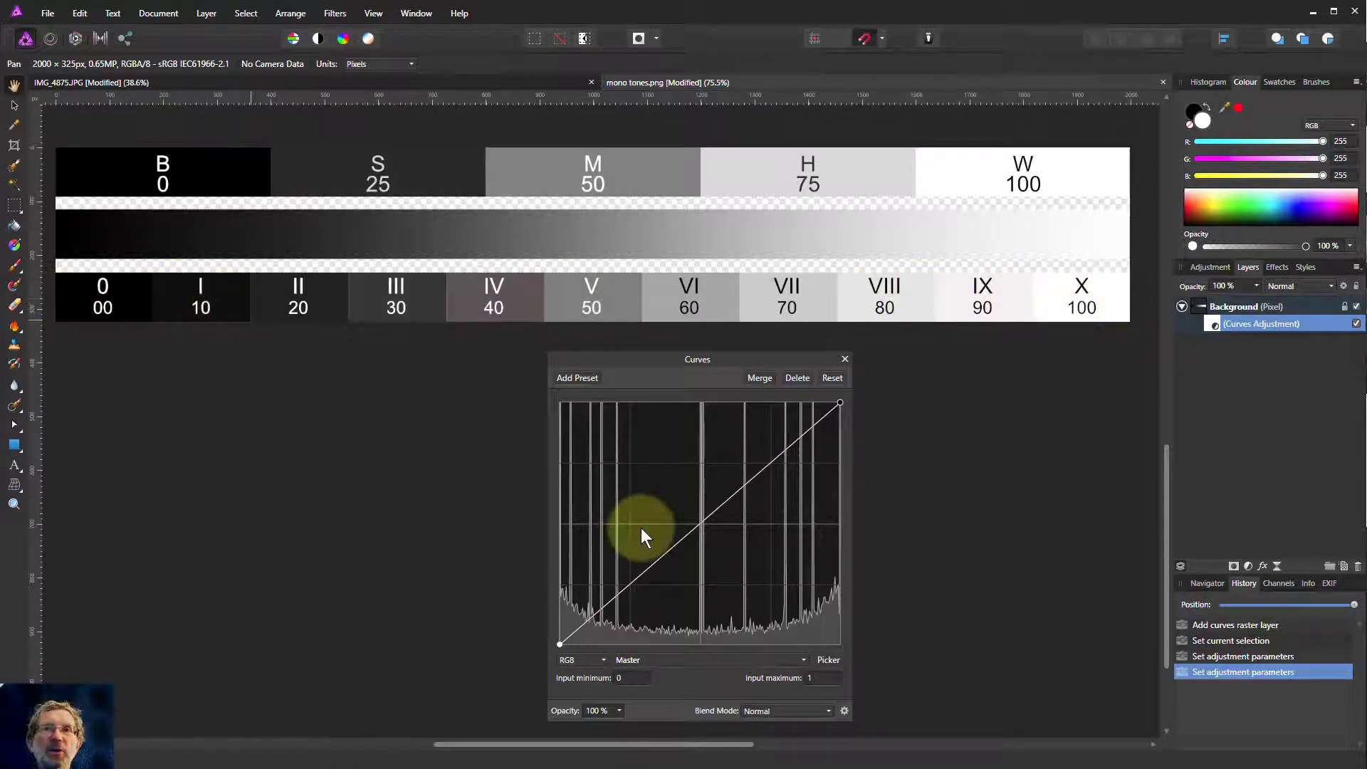
drag(701, 530, 718, 553)
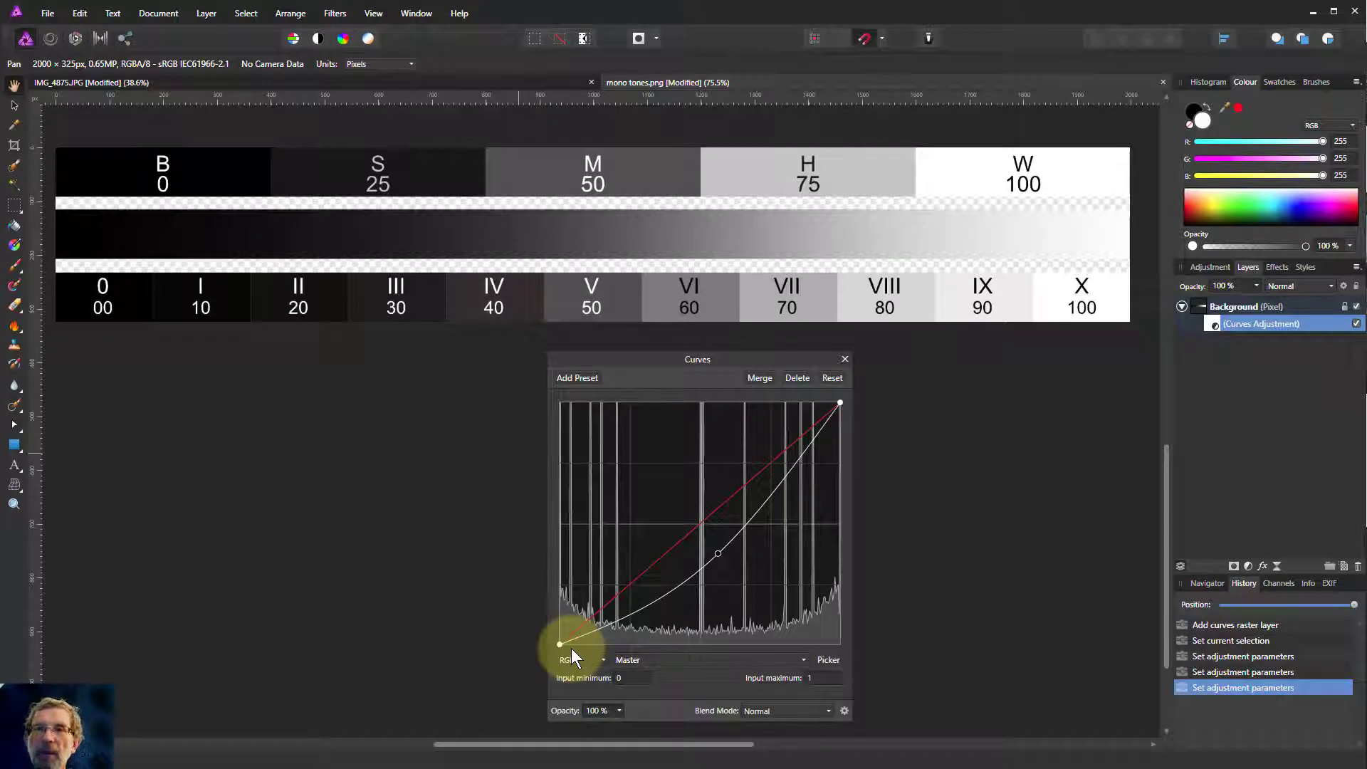
click(316, 86)
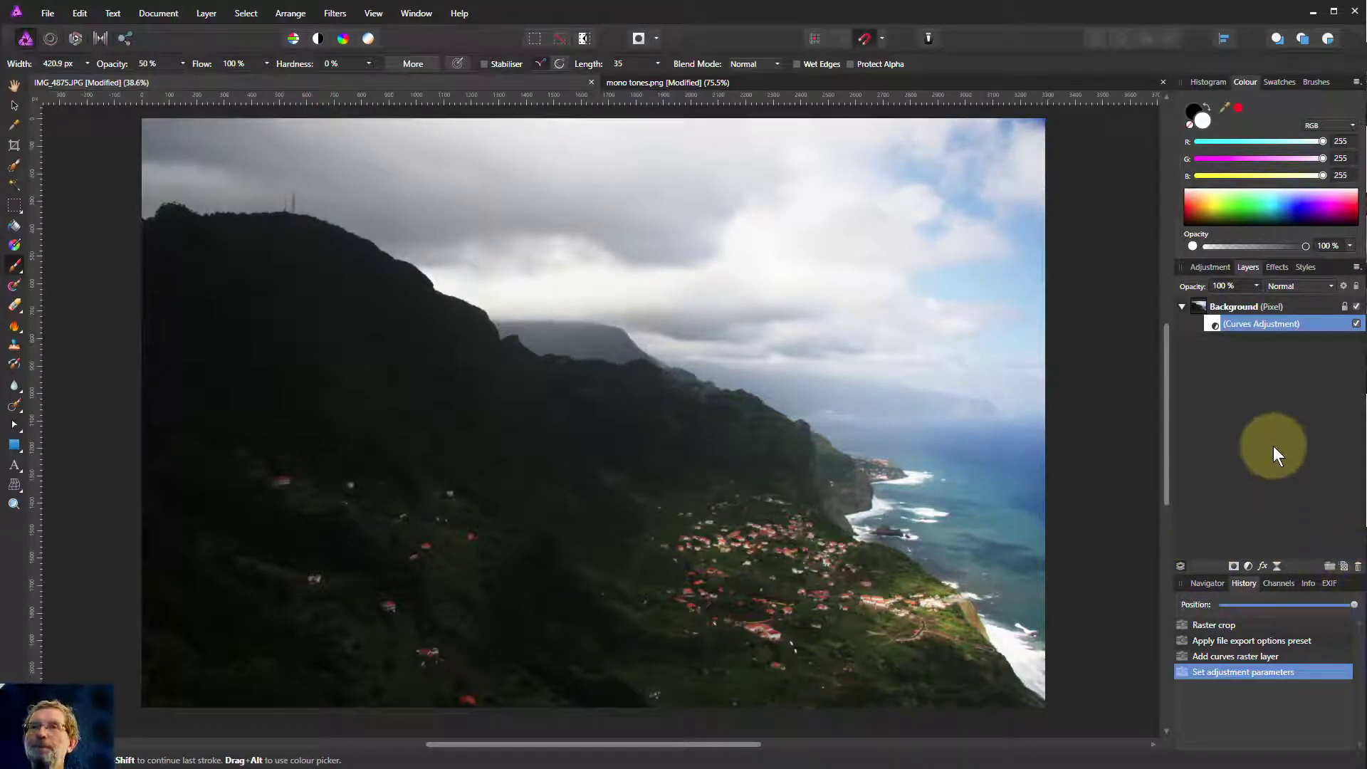
Reset the photo's curve, then delete its Curves adjustment layer while keeping the Background layer
double_click(1214, 321)
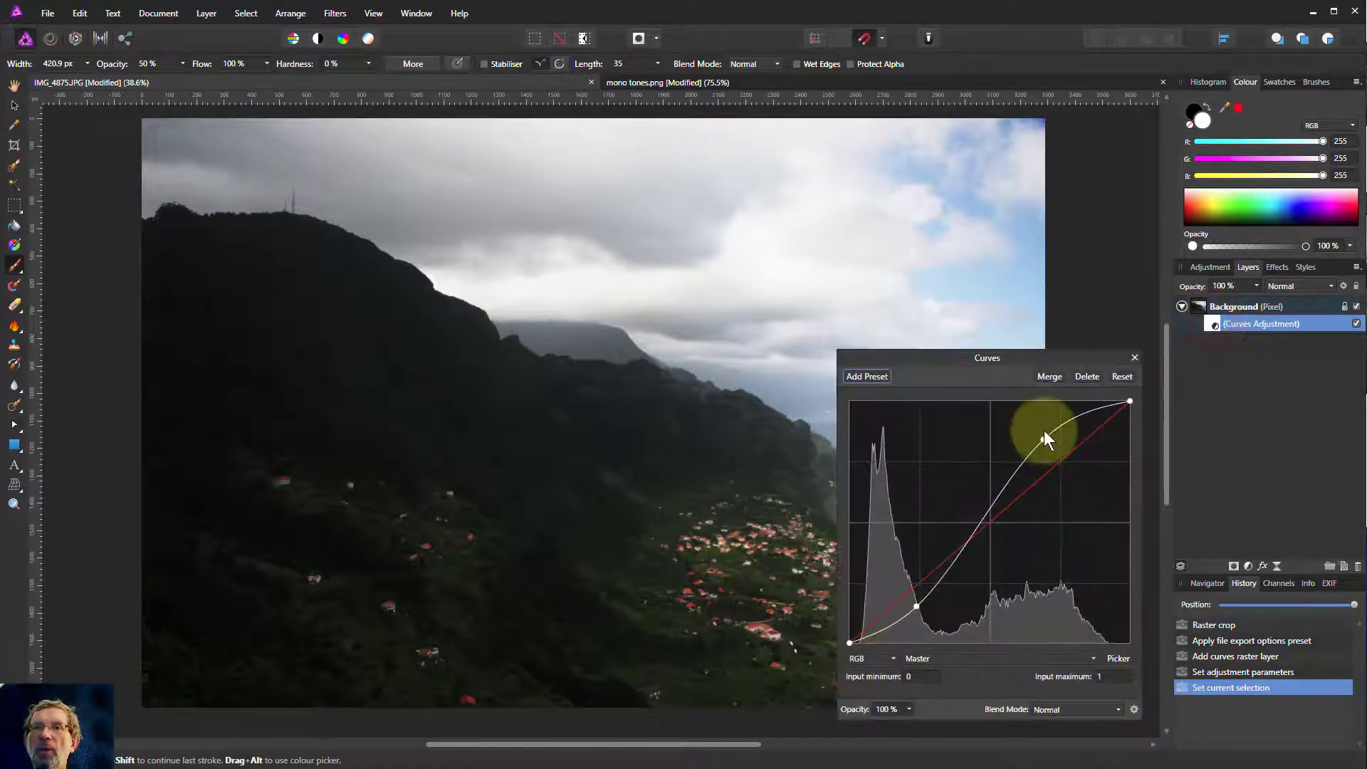
click(1122, 376)
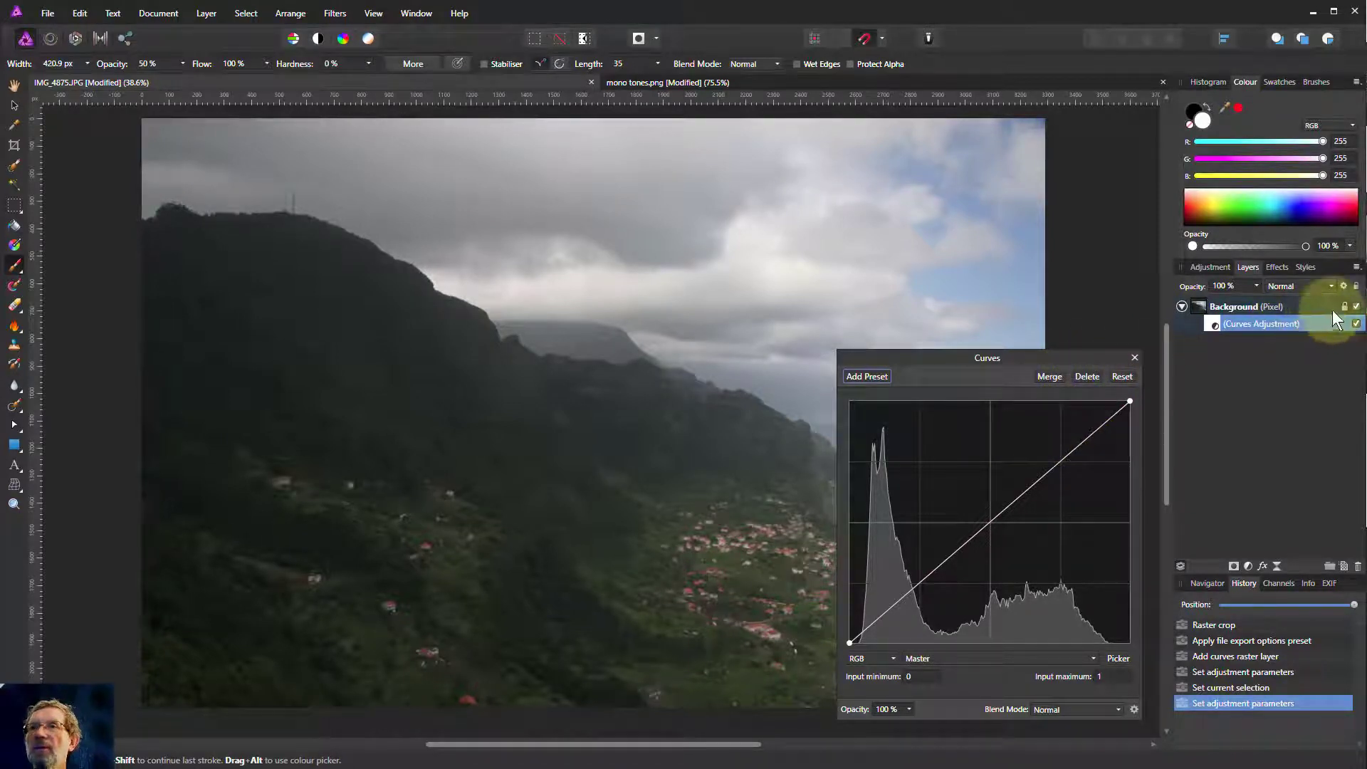
right_click(1278, 324)
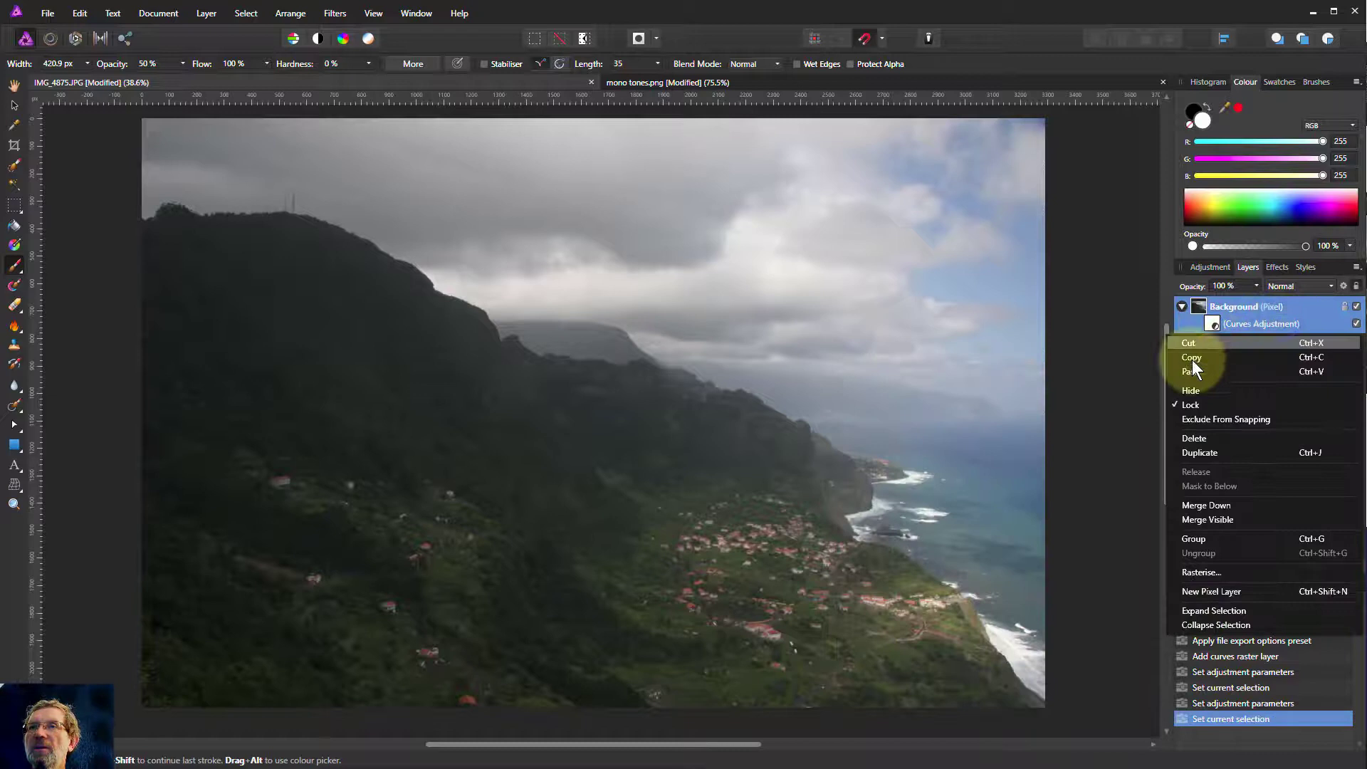
click(1194, 438)
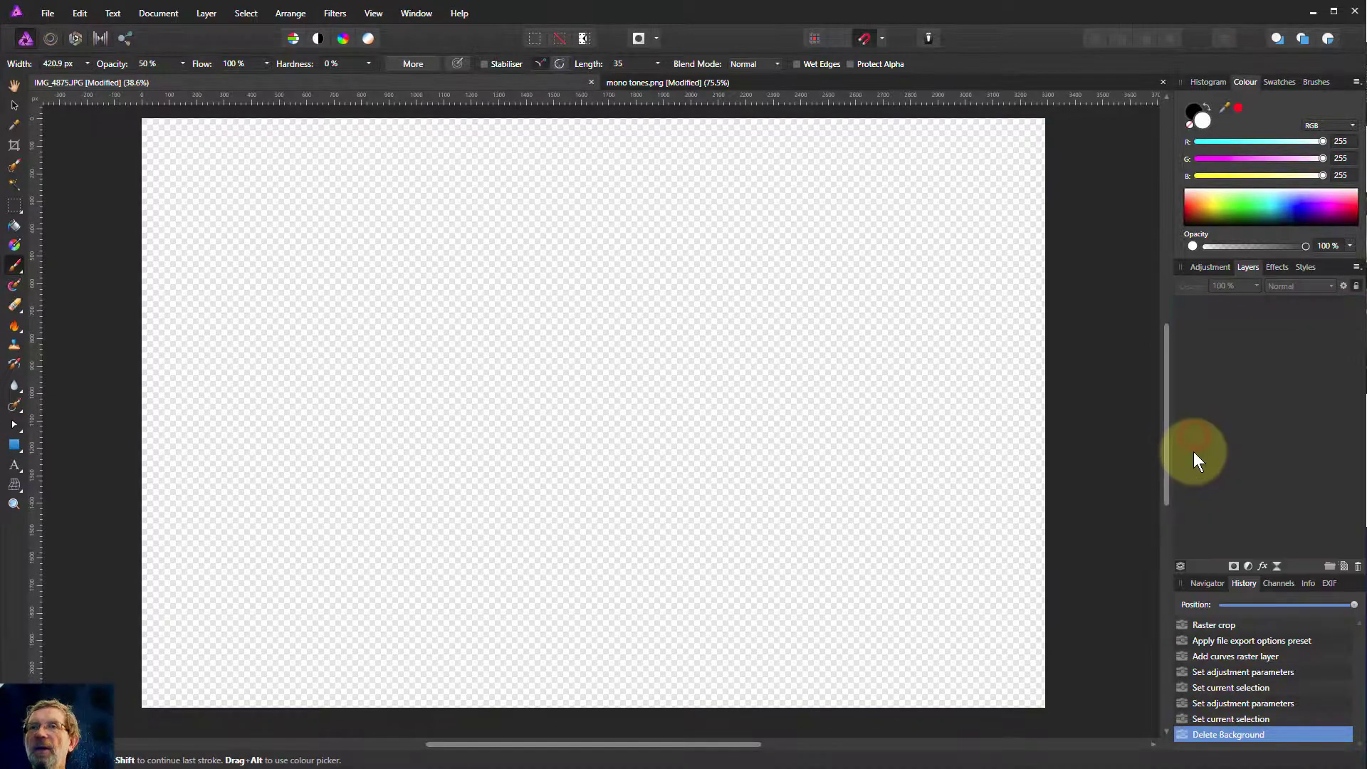
key(ctrl+z)
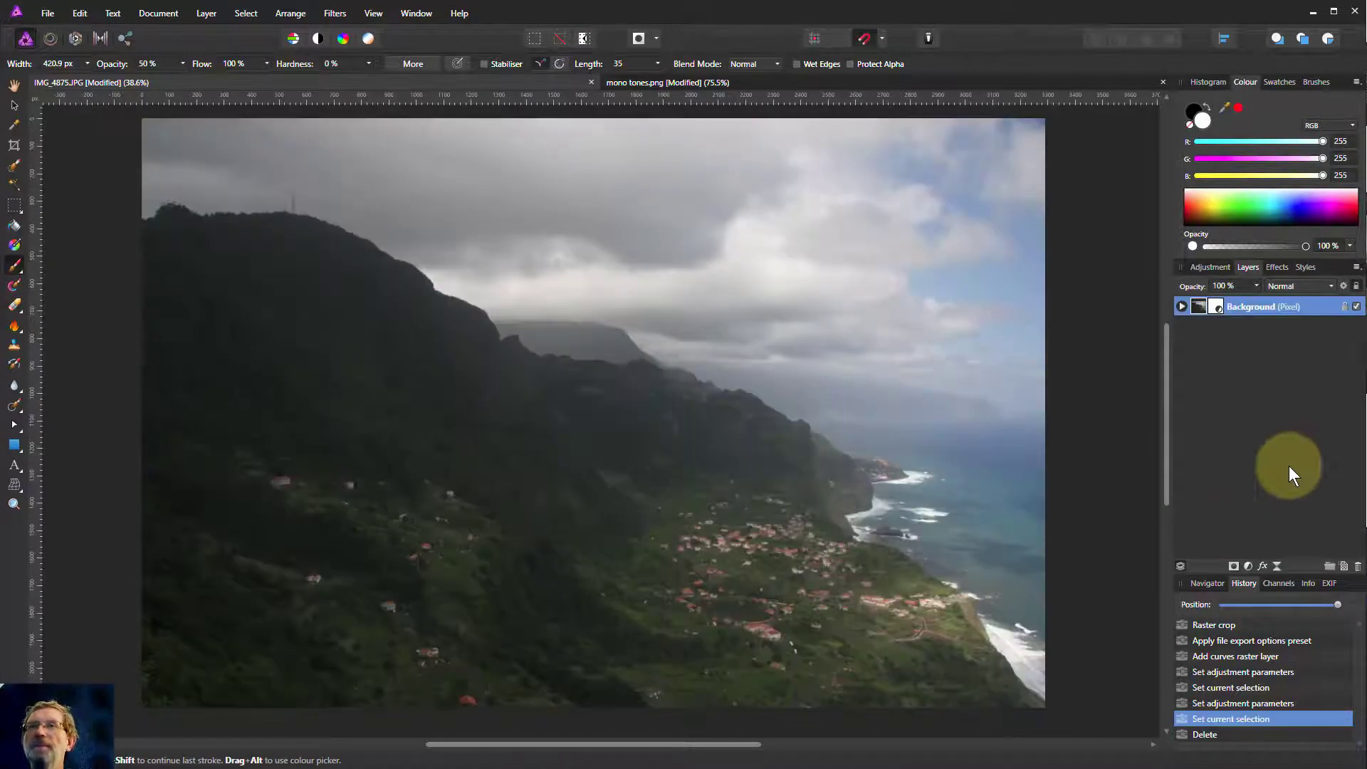
click(1180, 307)
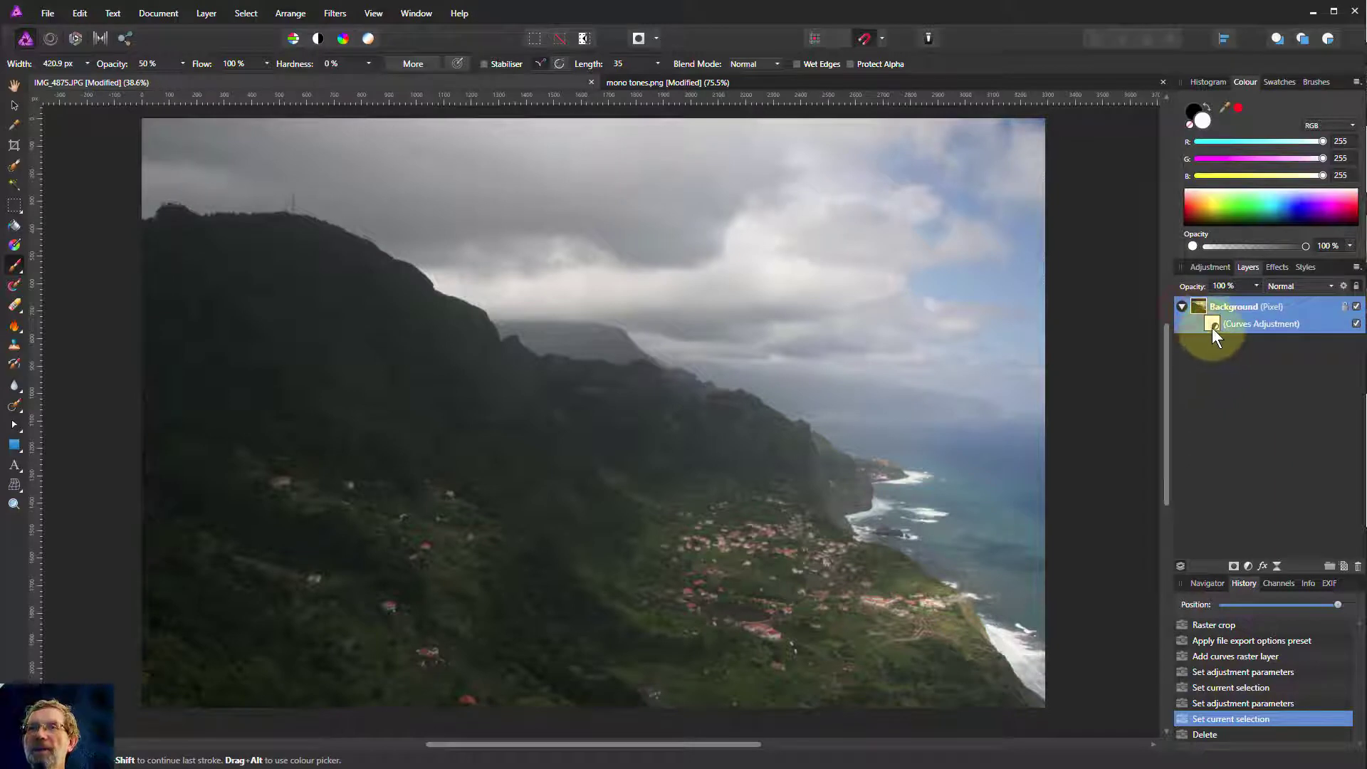
click(1211, 328)
key(Delete)
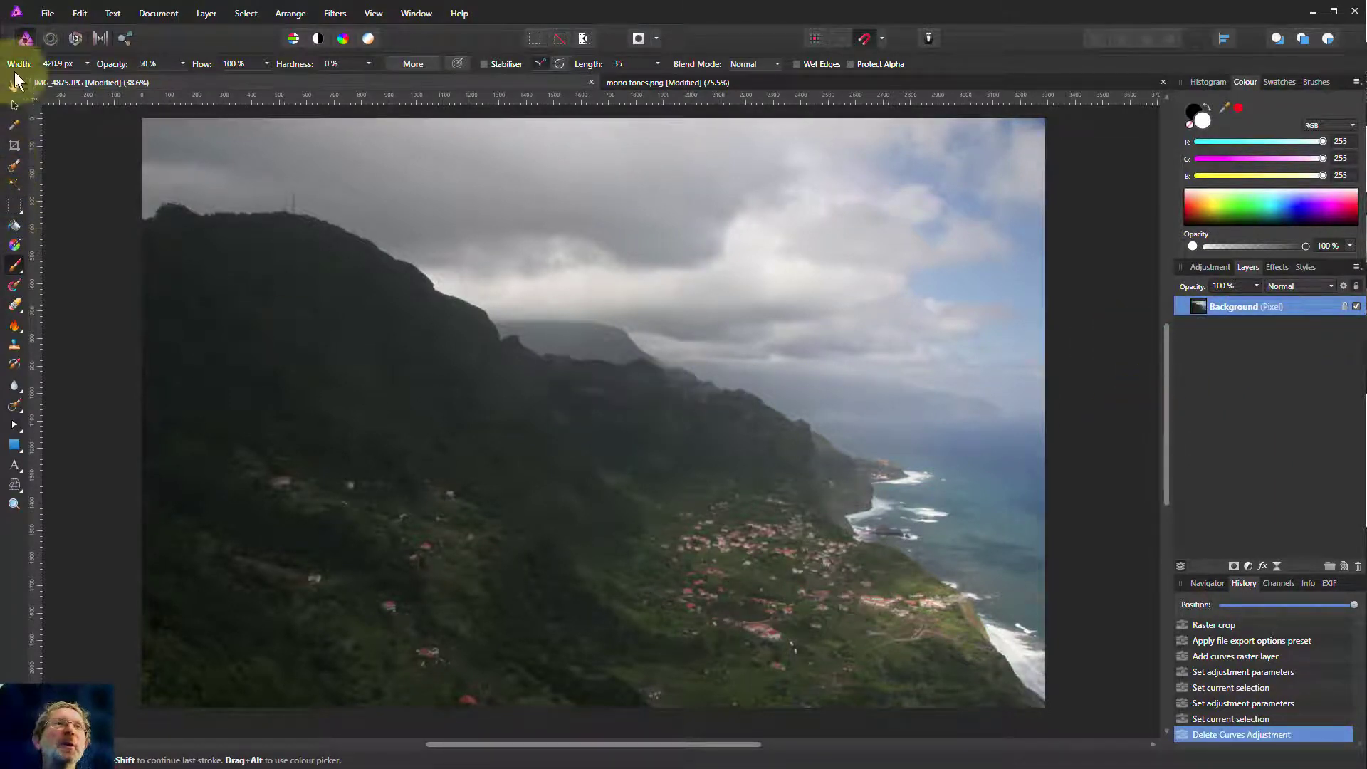
Brush-select the land up to the mountain ridge, subtract the sea and sky, and open Refine Selection
click(13, 166)
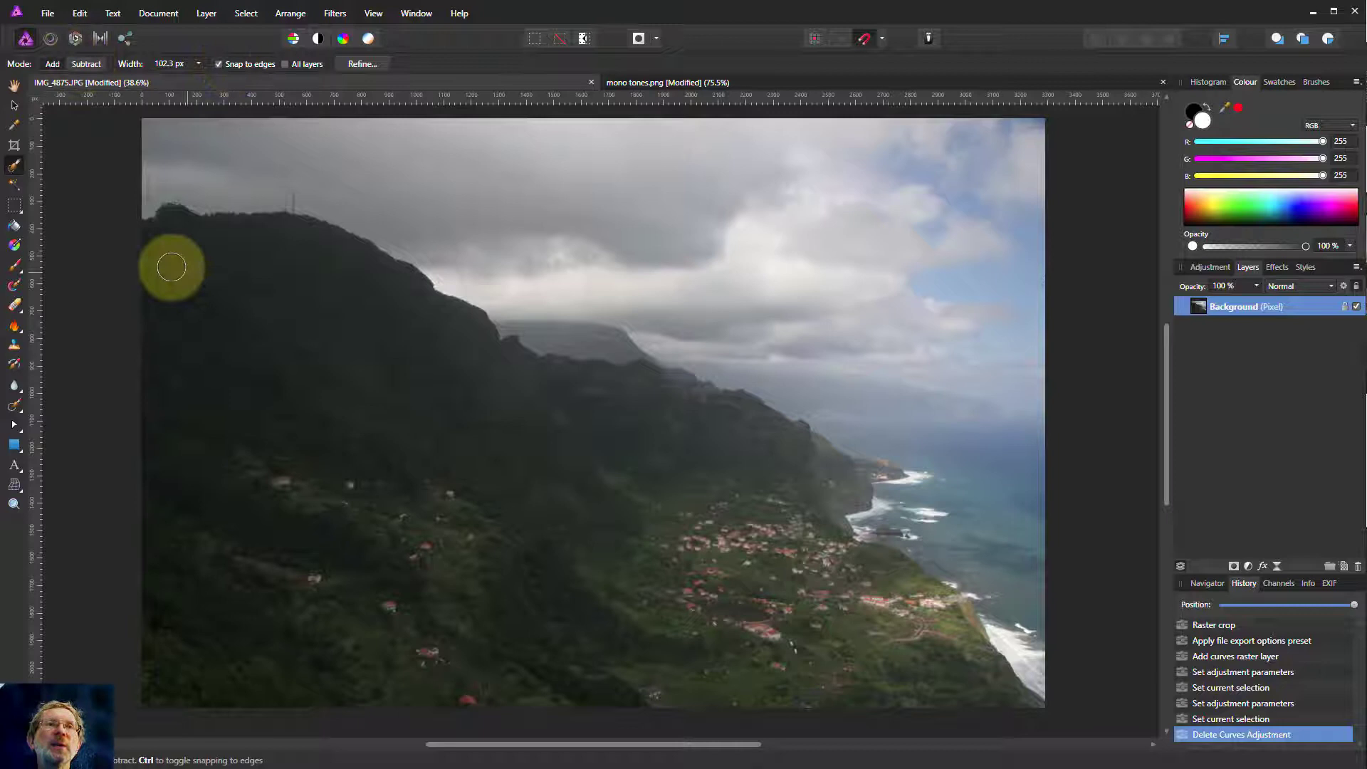
mouse_move(214, 237)
mouse_down()
mouse_move(868, 522)
mouse_move(976, 517)
mouse_move(979, 496)
mouse_move(1010, 489)
mouse_move(1037, 539)
mouse_move(986, 625)
mouse_move(798, 610)
mouse_move(754, 672)
mouse_move(946, 671)
mouse_move(902, 695)
mouse_move(753, 652)
mouse_move(784, 634)
mouse_move(801, 664)
mouse_move(725, 540)
mouse_move(852, 600)
mouse_move(953, 617)
mouse_move(961, 592)
mouse_move(1006, 610)
mouse_move(1052, 697)
mouse_move(828, 483)
mouse_move(810, 630)
mouse_up()
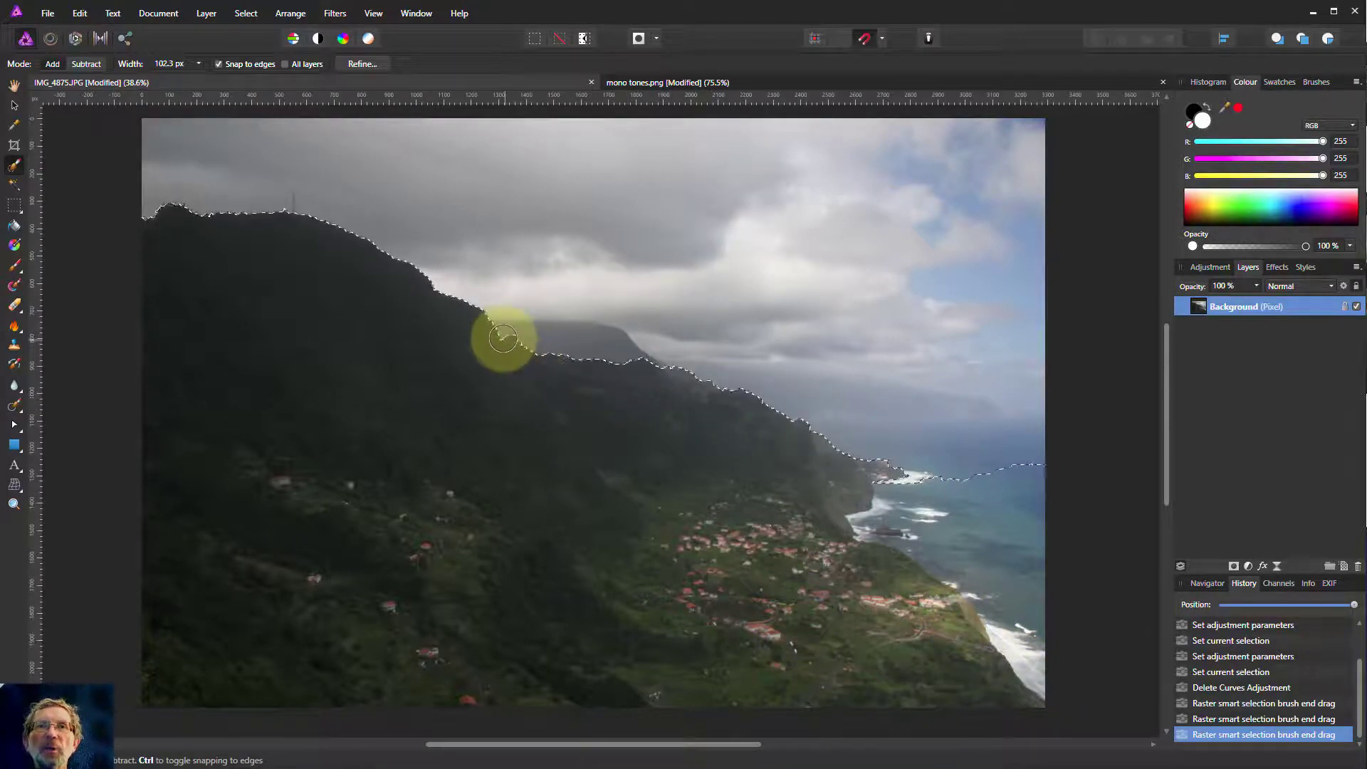
drag(567, 343, 633, 373)
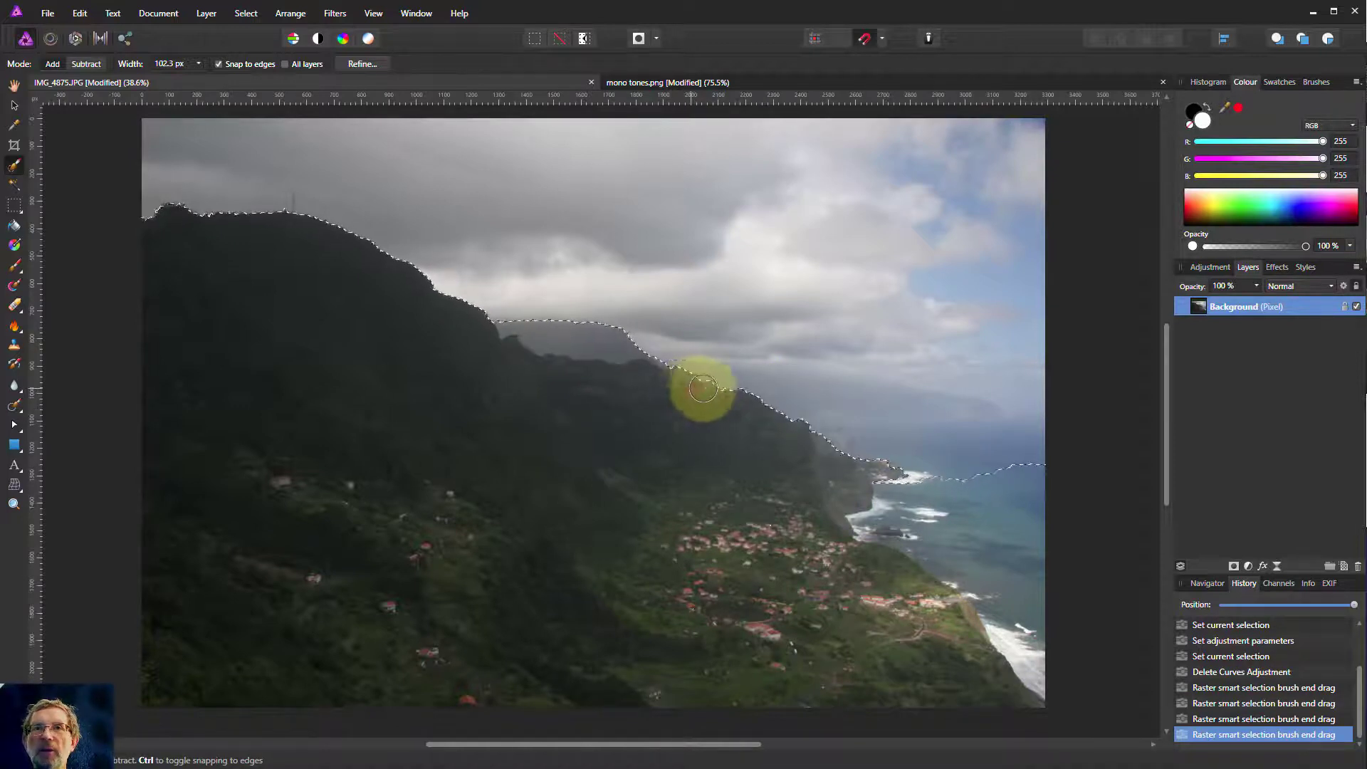
mouse_move(906, 416)
mouse_down()
mouse_move(928, 463)
mouse_move(997, 476)
mouse_move(1055, 448)
mouse_move(932, 439)
mouse_up()
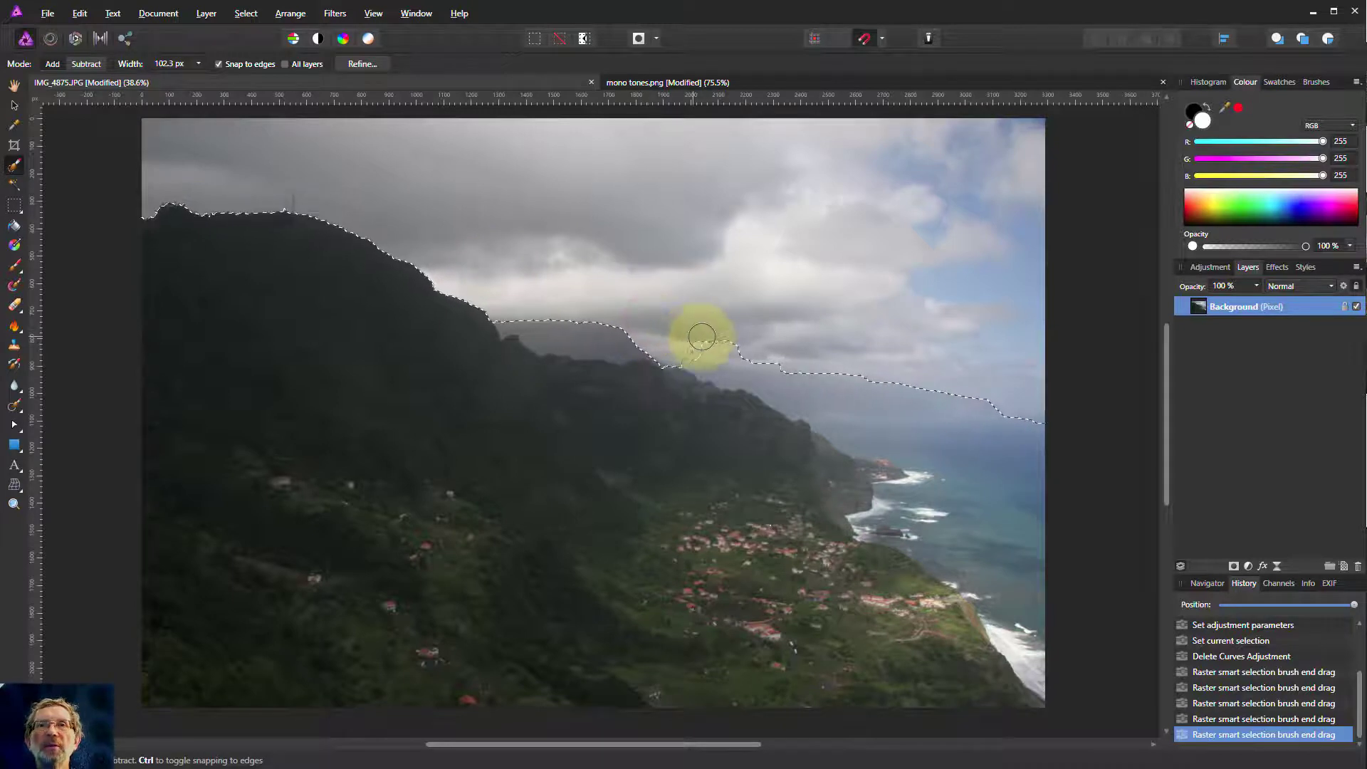
drag(701, 336, 771, 340)
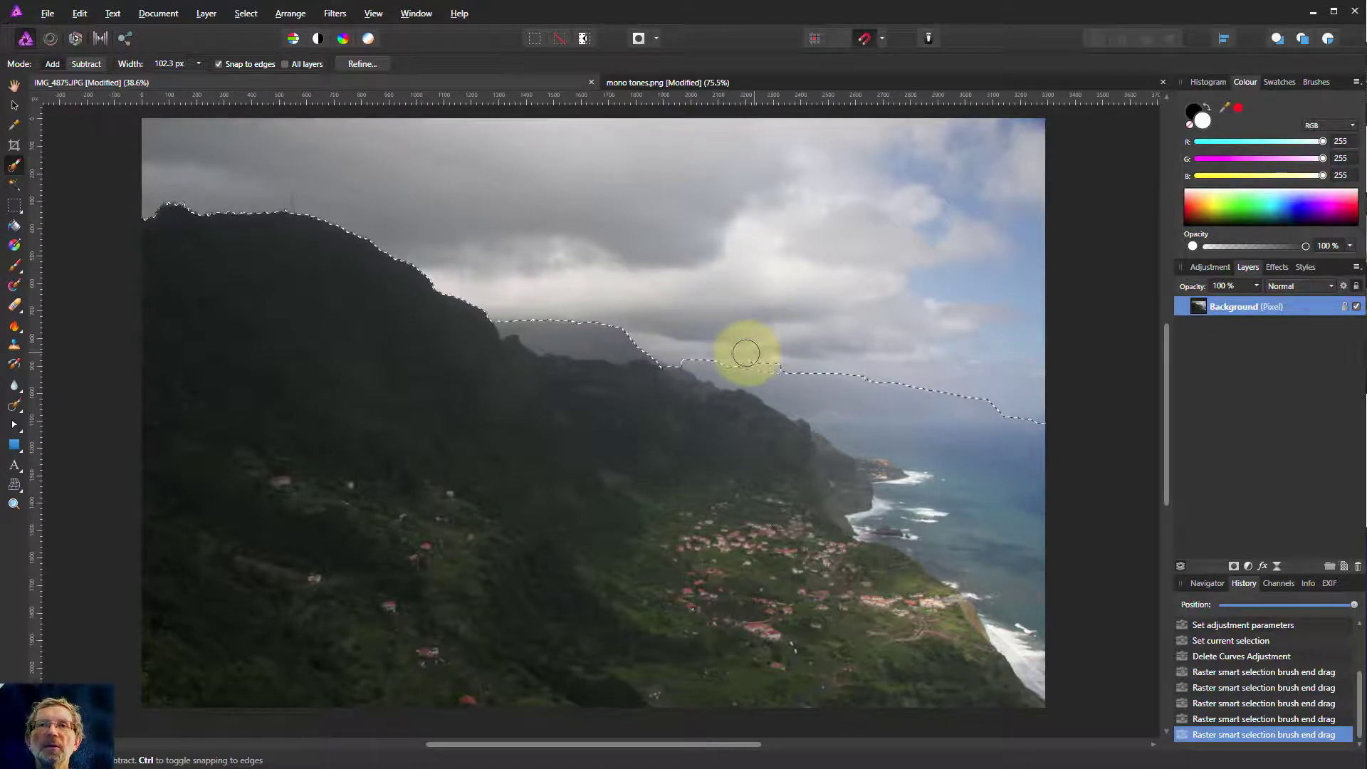
click(689, 346)
click(359, 64)
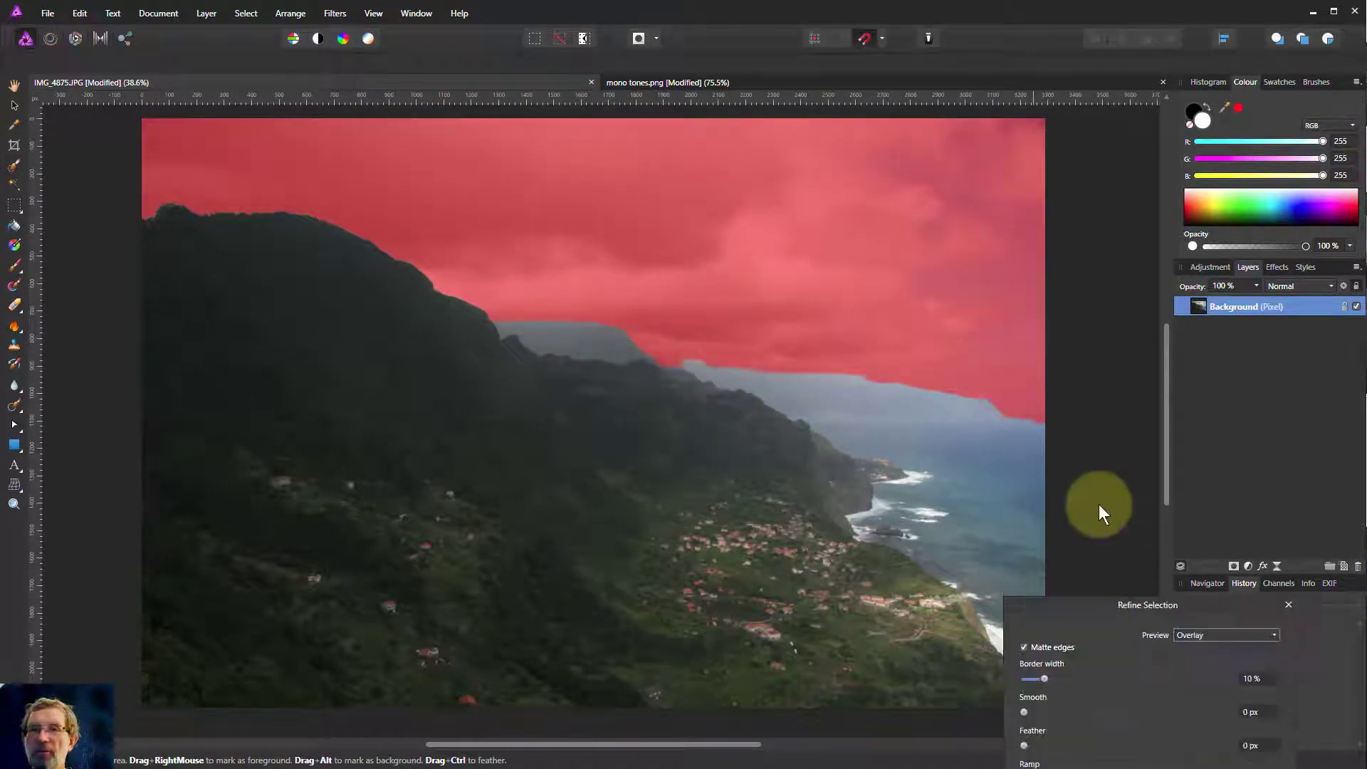
With a 76 px refine brush, soften the edge where the hazy sky meets the sea, then apply it
drag(1104, 603, 1130, 72)
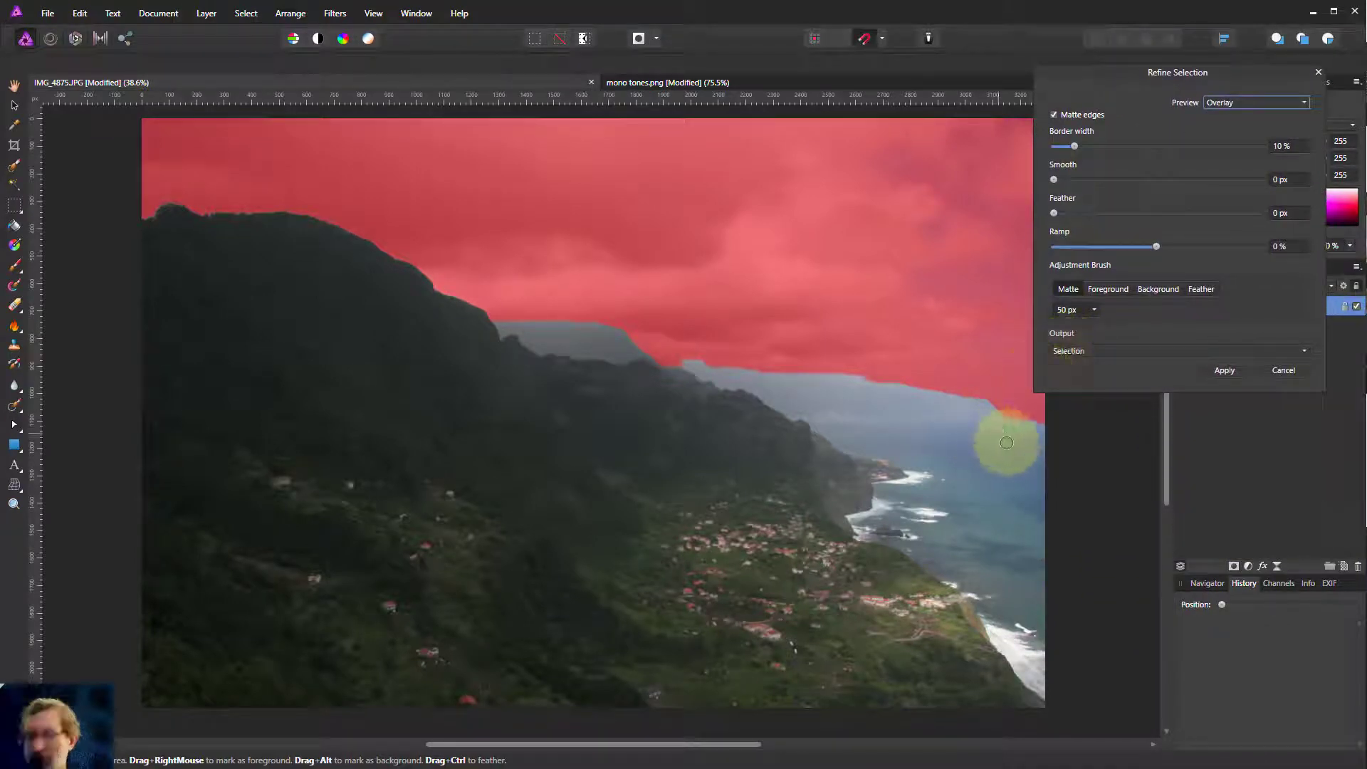
key(bracketright)
key(bracketright)
key(bracketright)
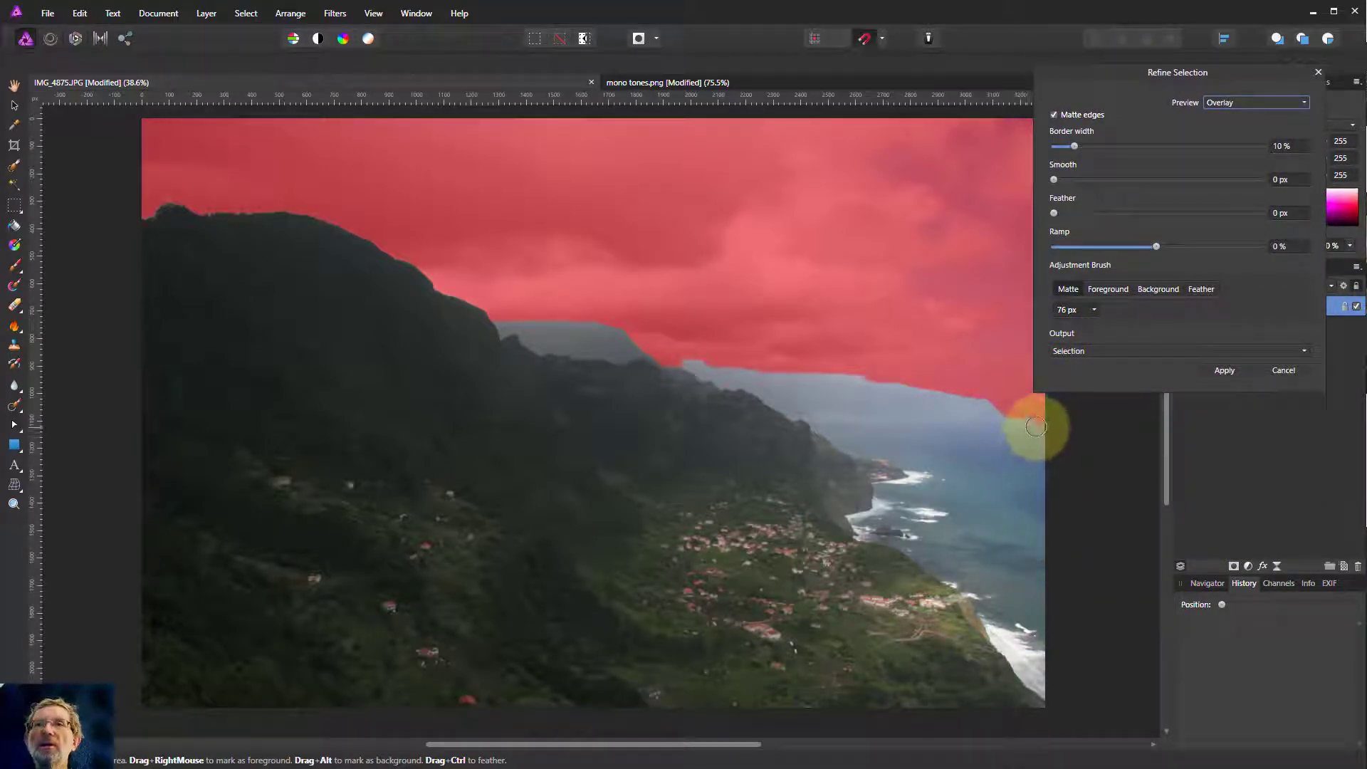
mouse_move(1036, 426)
mouse_down()
mouse_move(977, 388)
mouse_move(672, 367)
mouse_move(610, 314)
mouse_move(497, 311)
mouse_up()
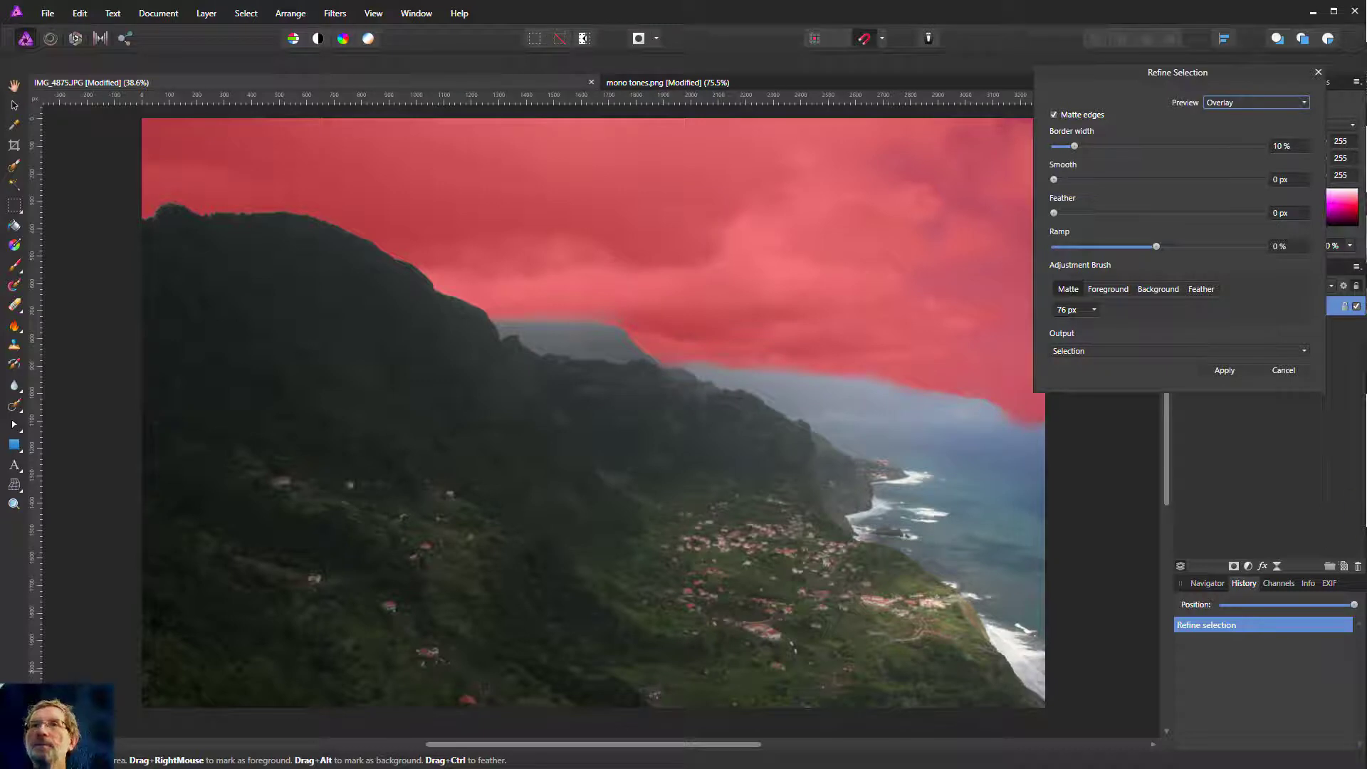
click(1224, 370)
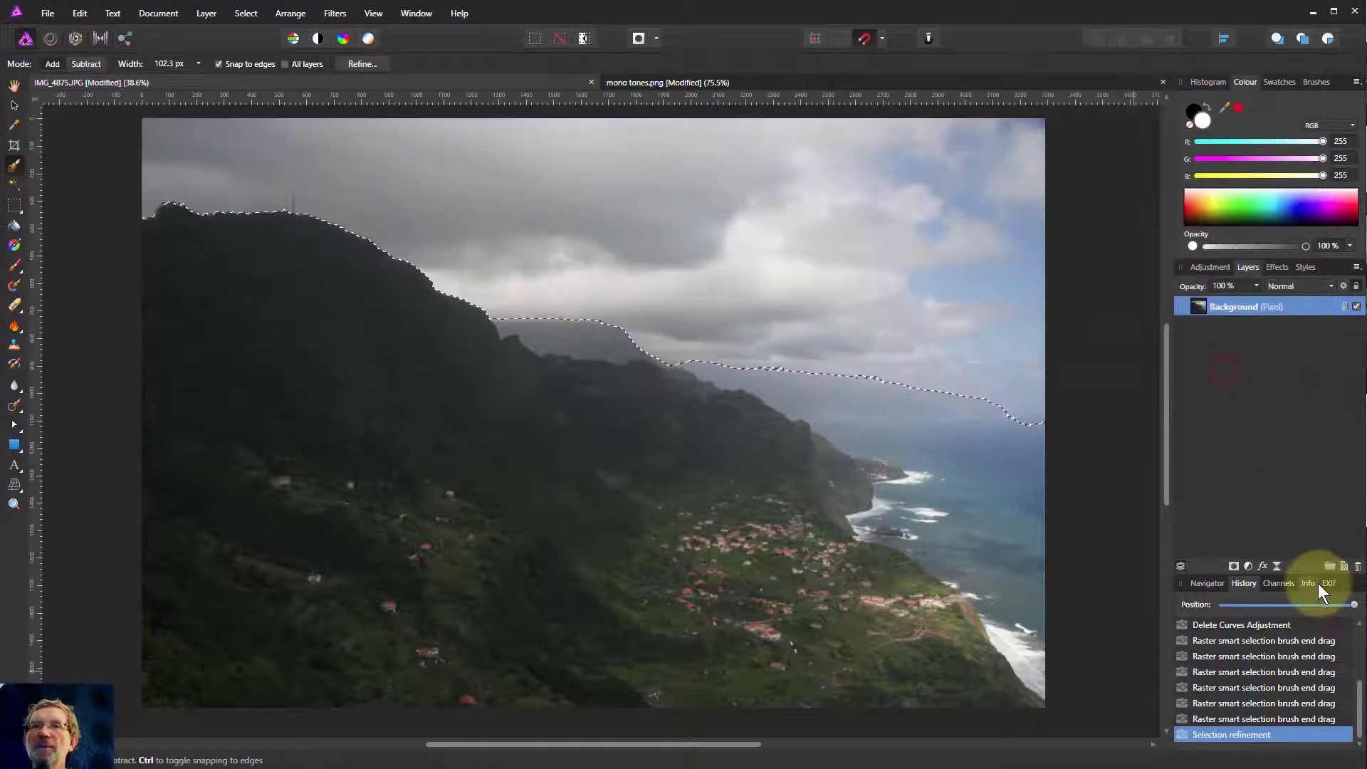
Add a Curves adjustment masked to the land selection and rename it 'land'
click(1247, 566)
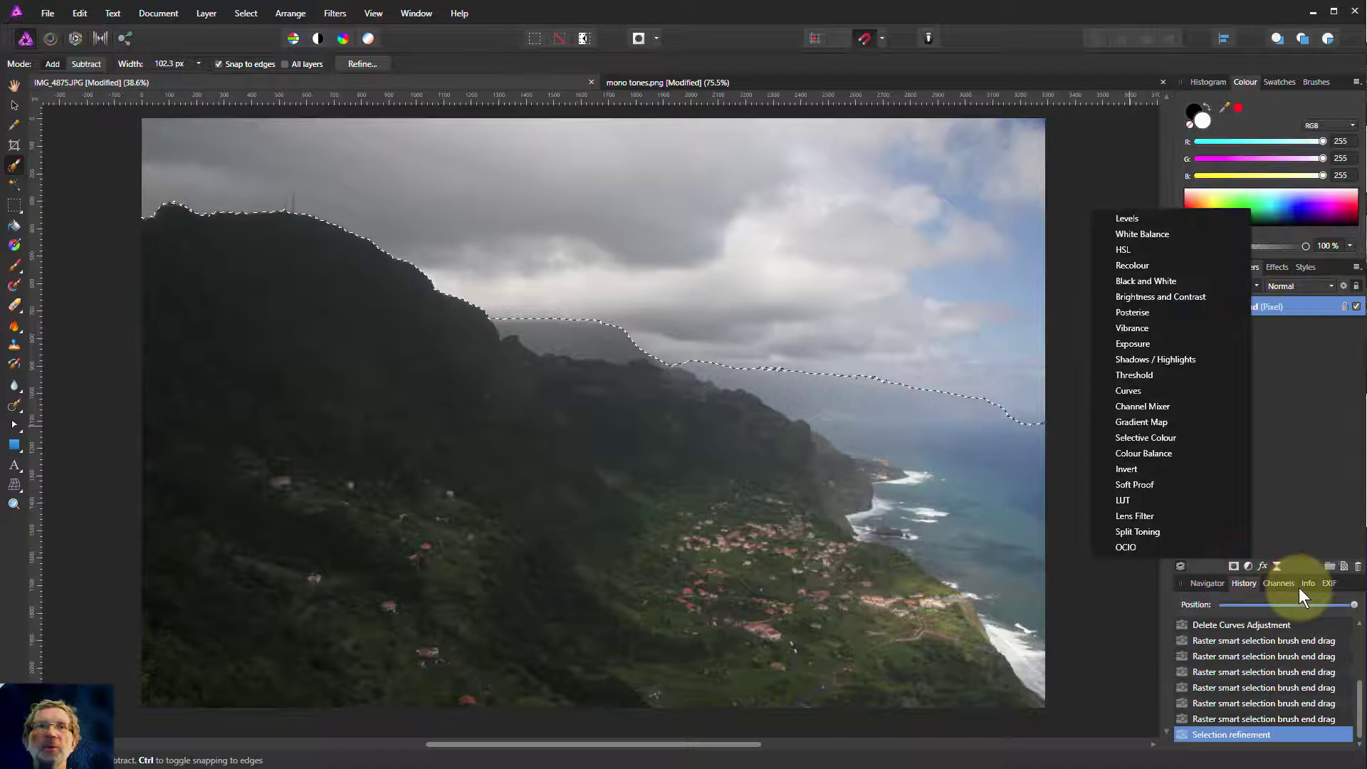
click(1116, 389)
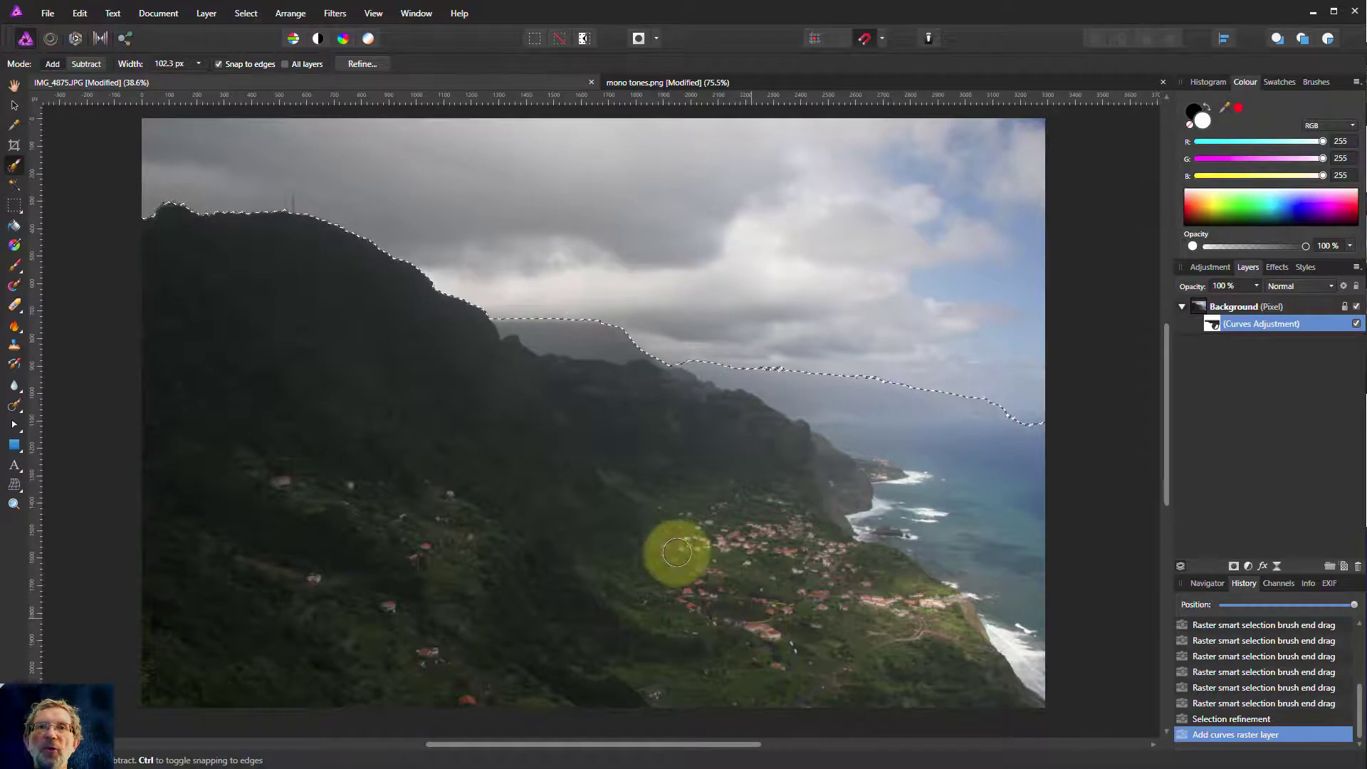
right_click(1275, 324)
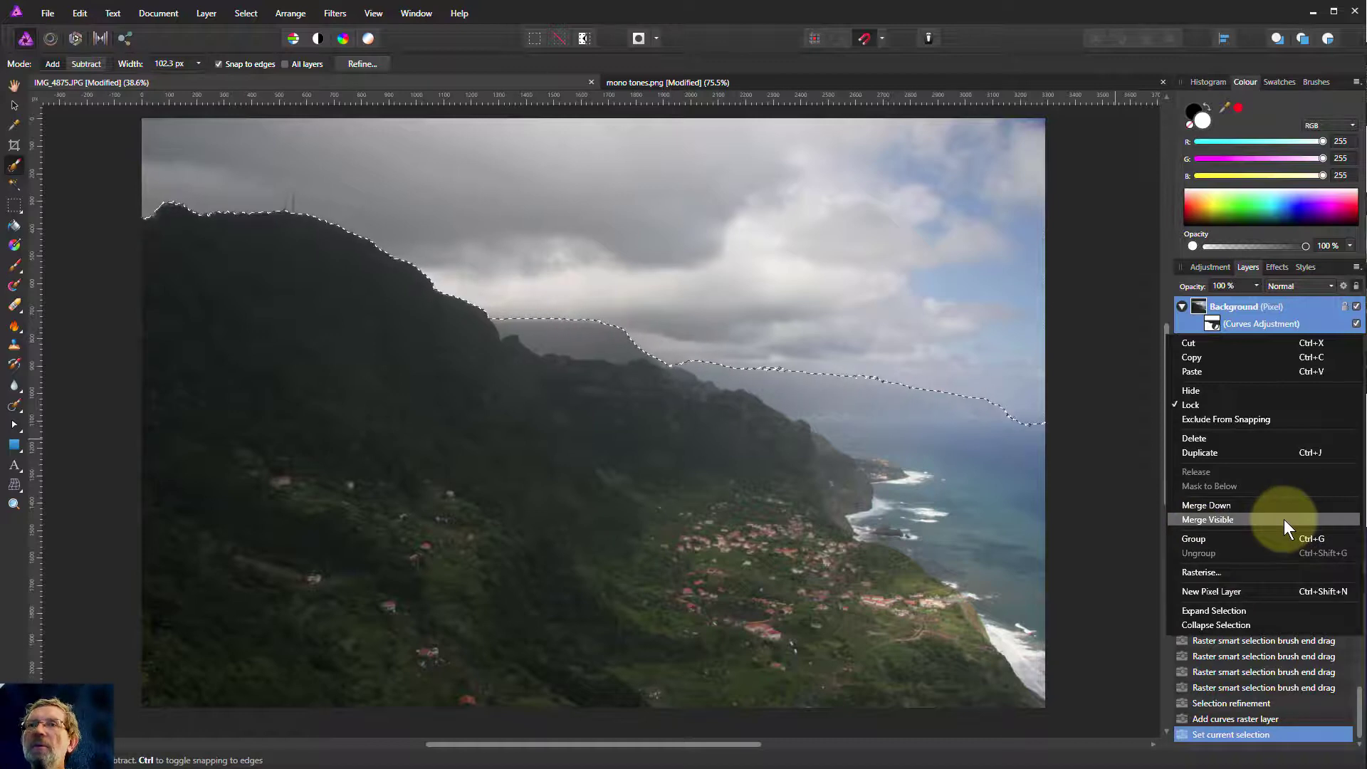
click(1231, 328)
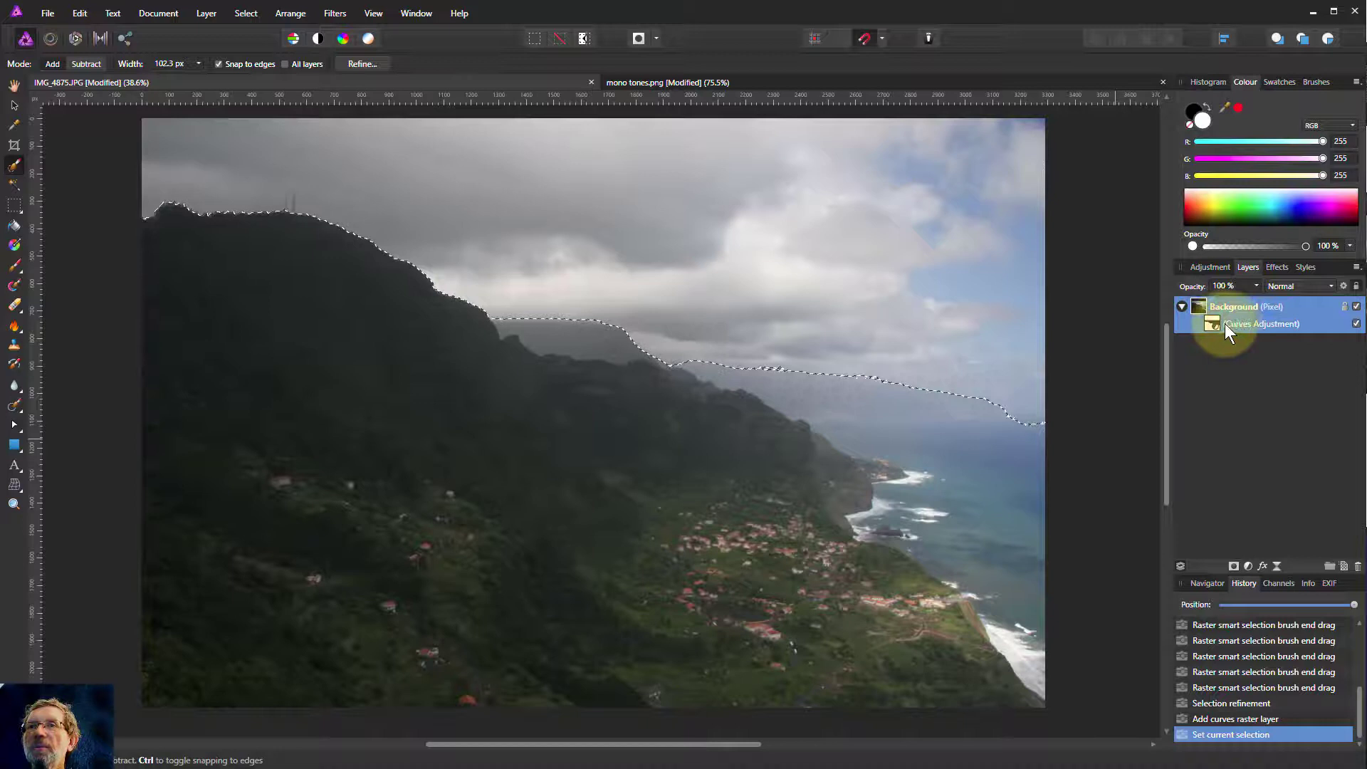
click(1225, 325)
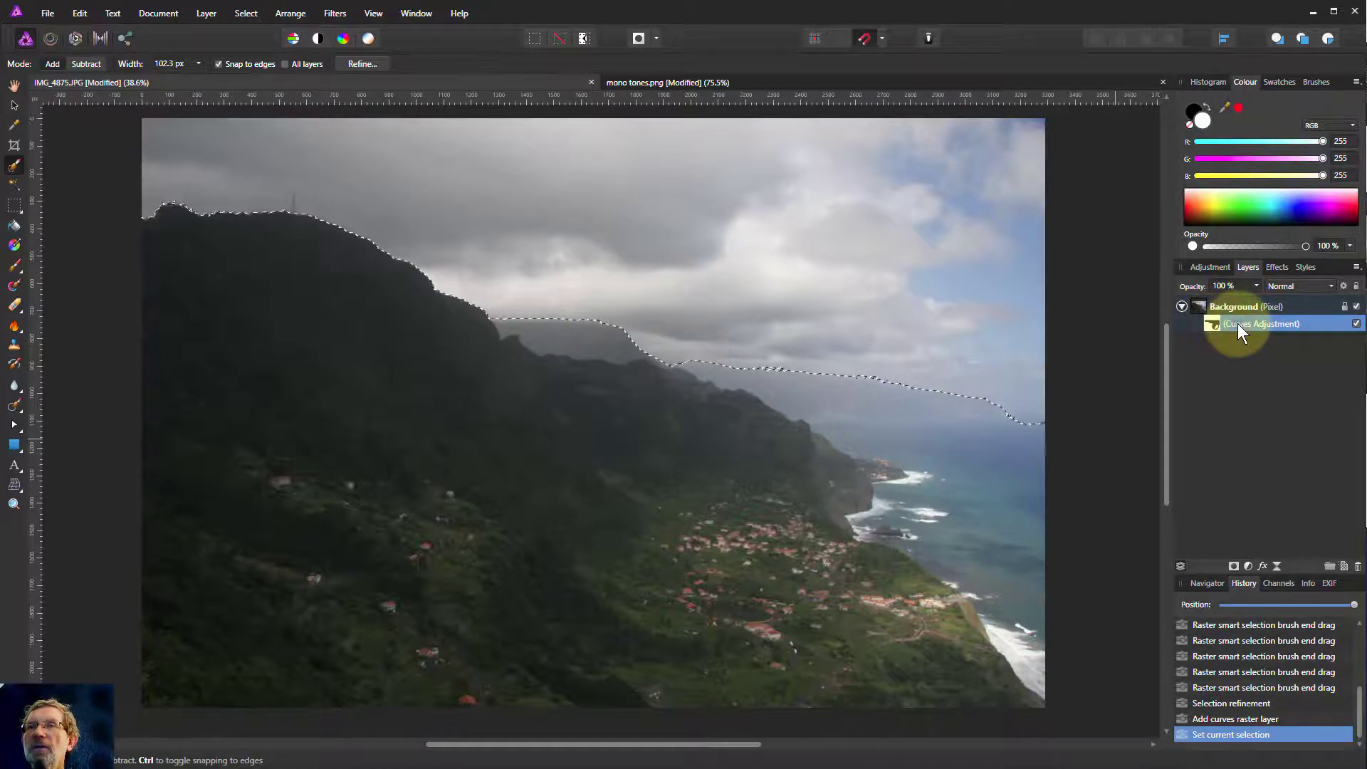
right_click(1238, 324)
click(1218, 324)
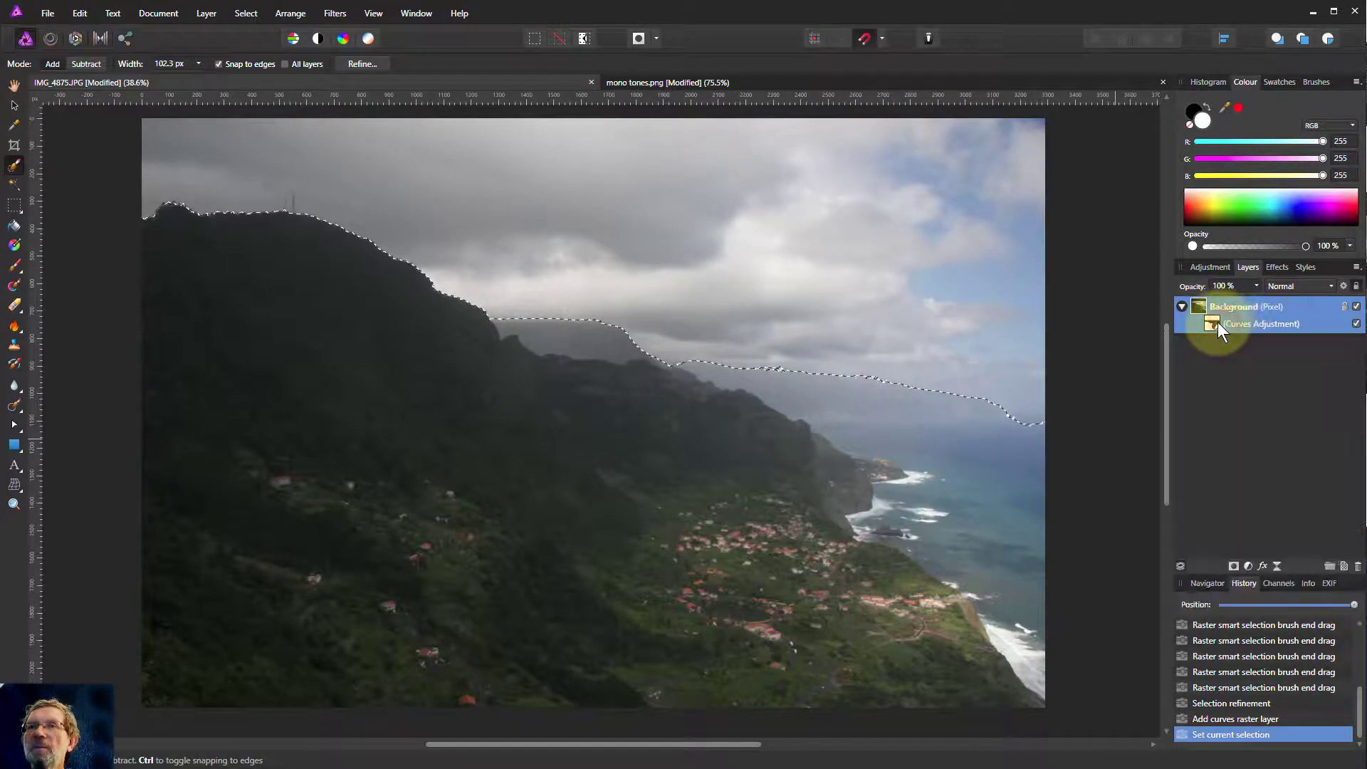
double_click(1226, 324)
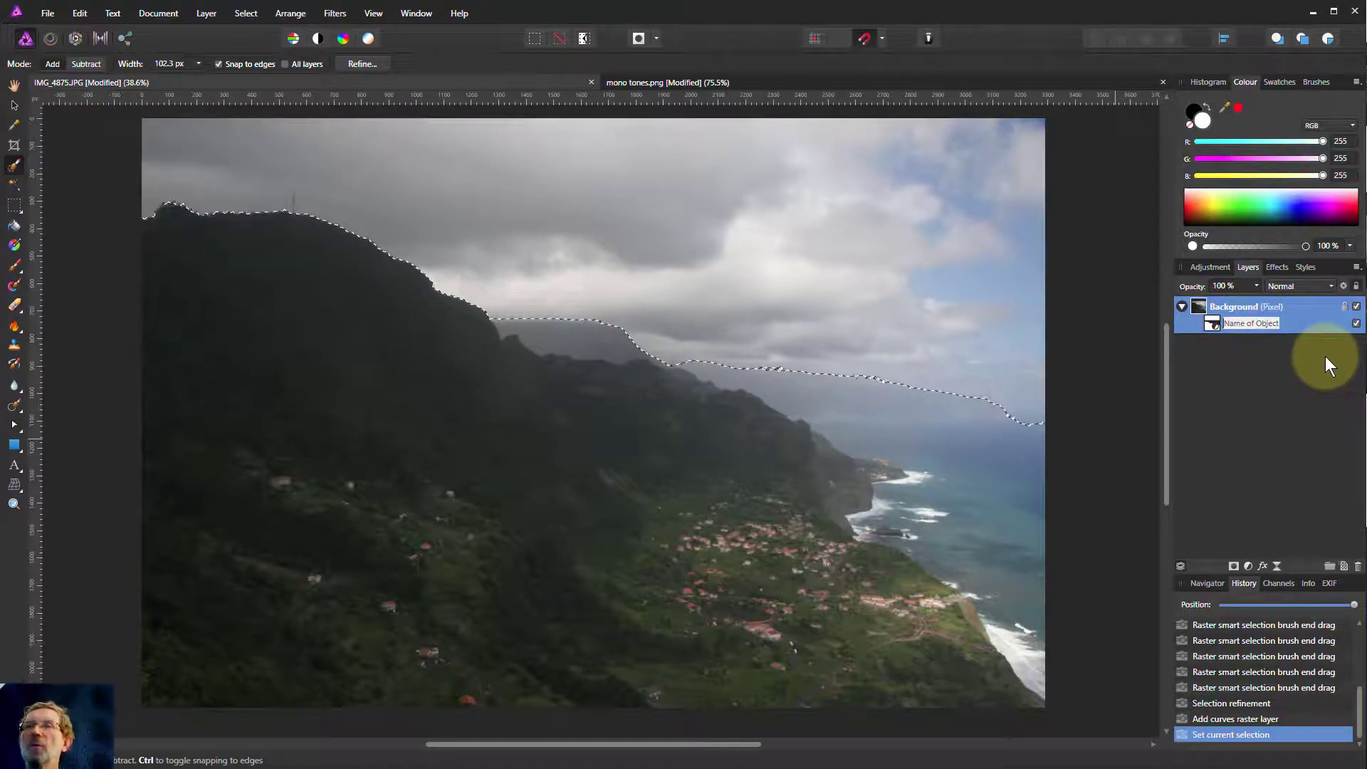
text(land)
key(Return)
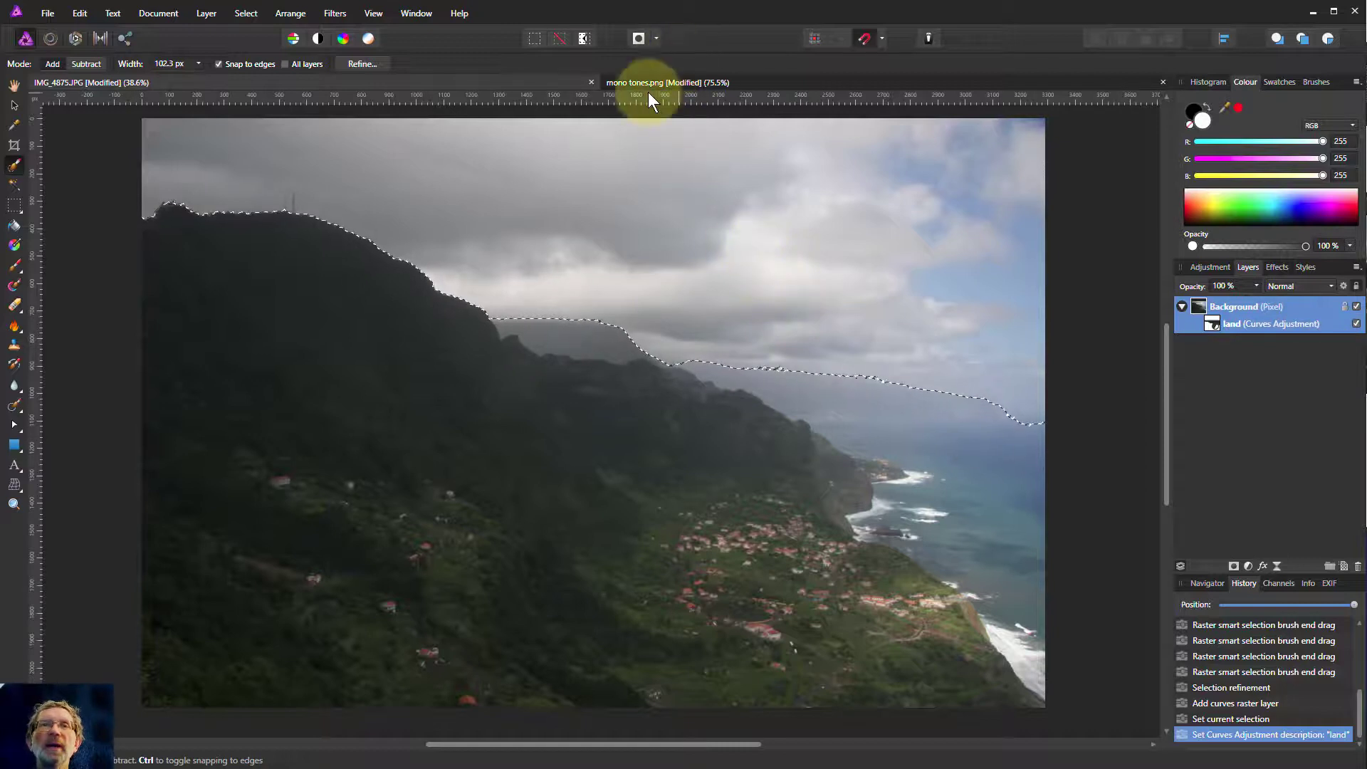
Invert the selection to cover the sky, add another Curves adjustment, and name it 'sky'
click(245, 15)
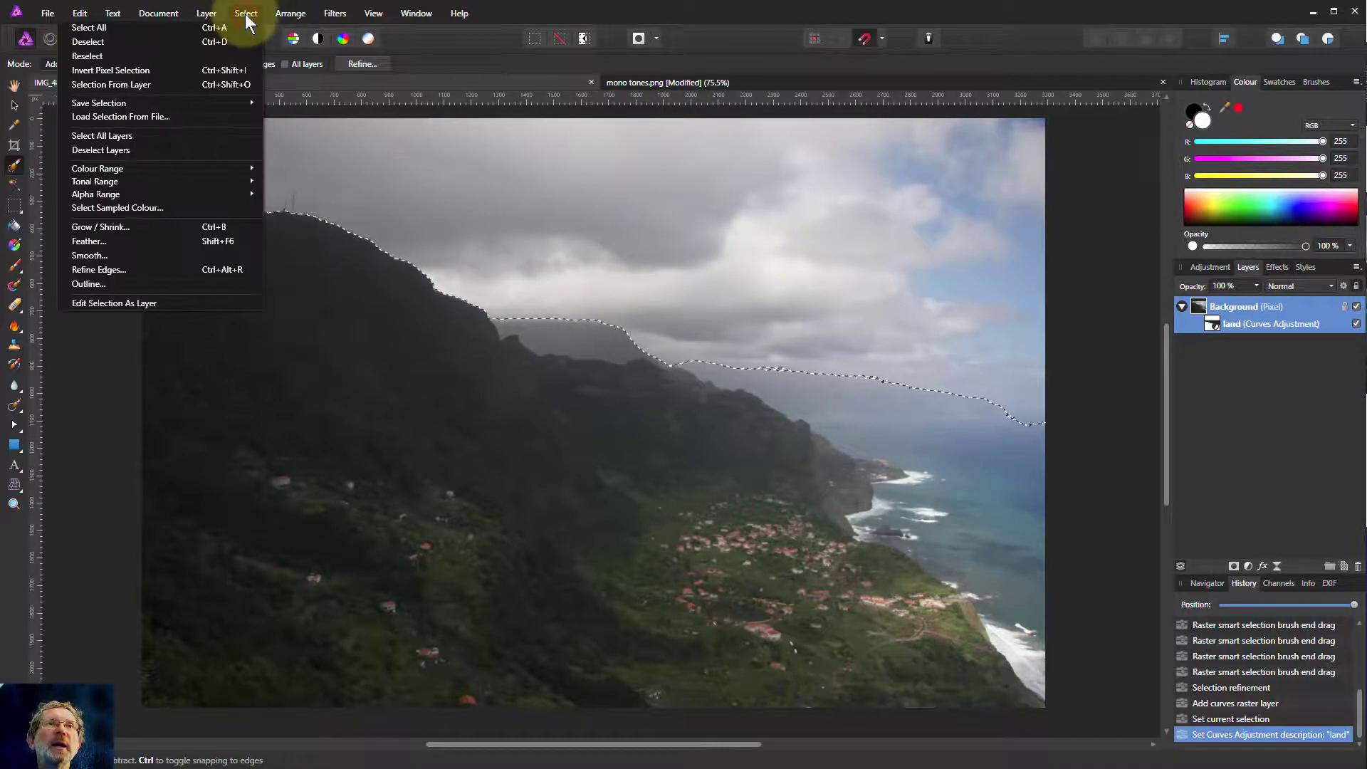
click(224, 69)
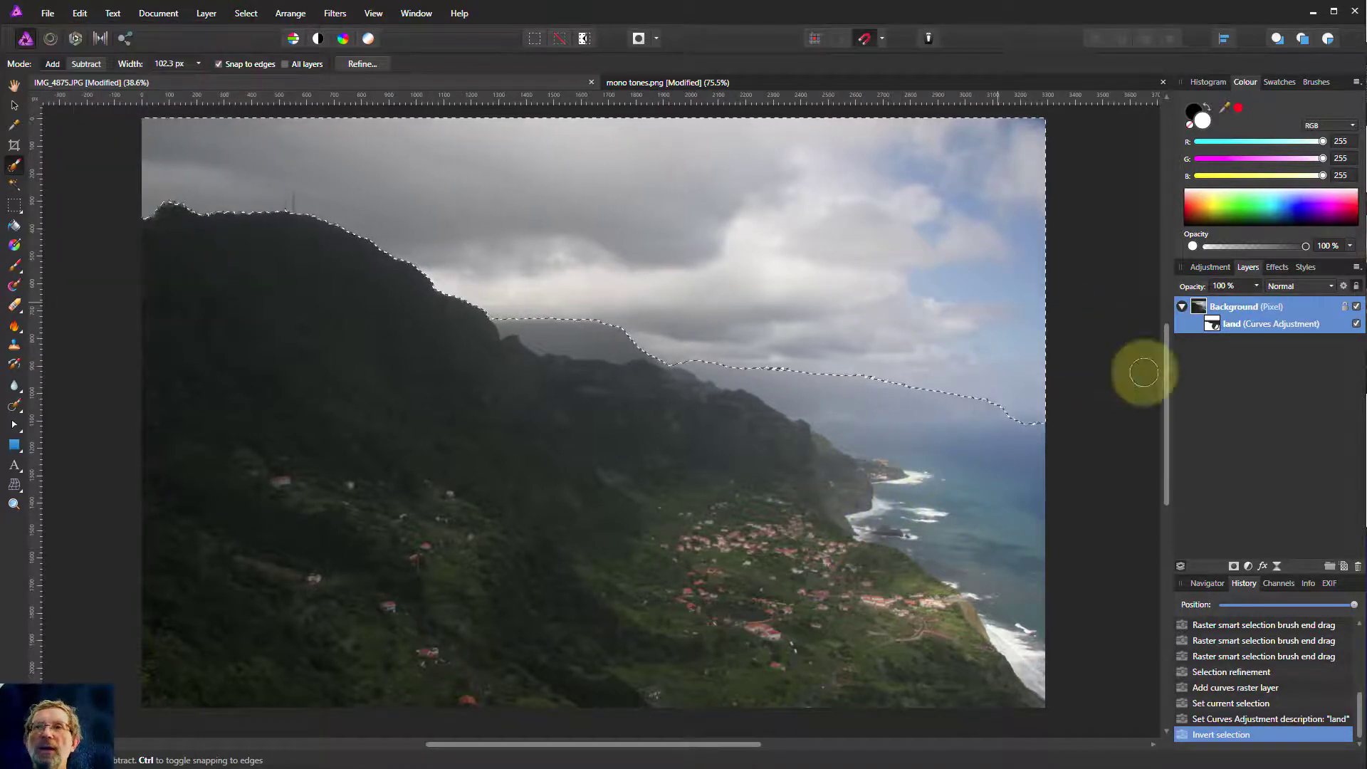
click(1247, 566)
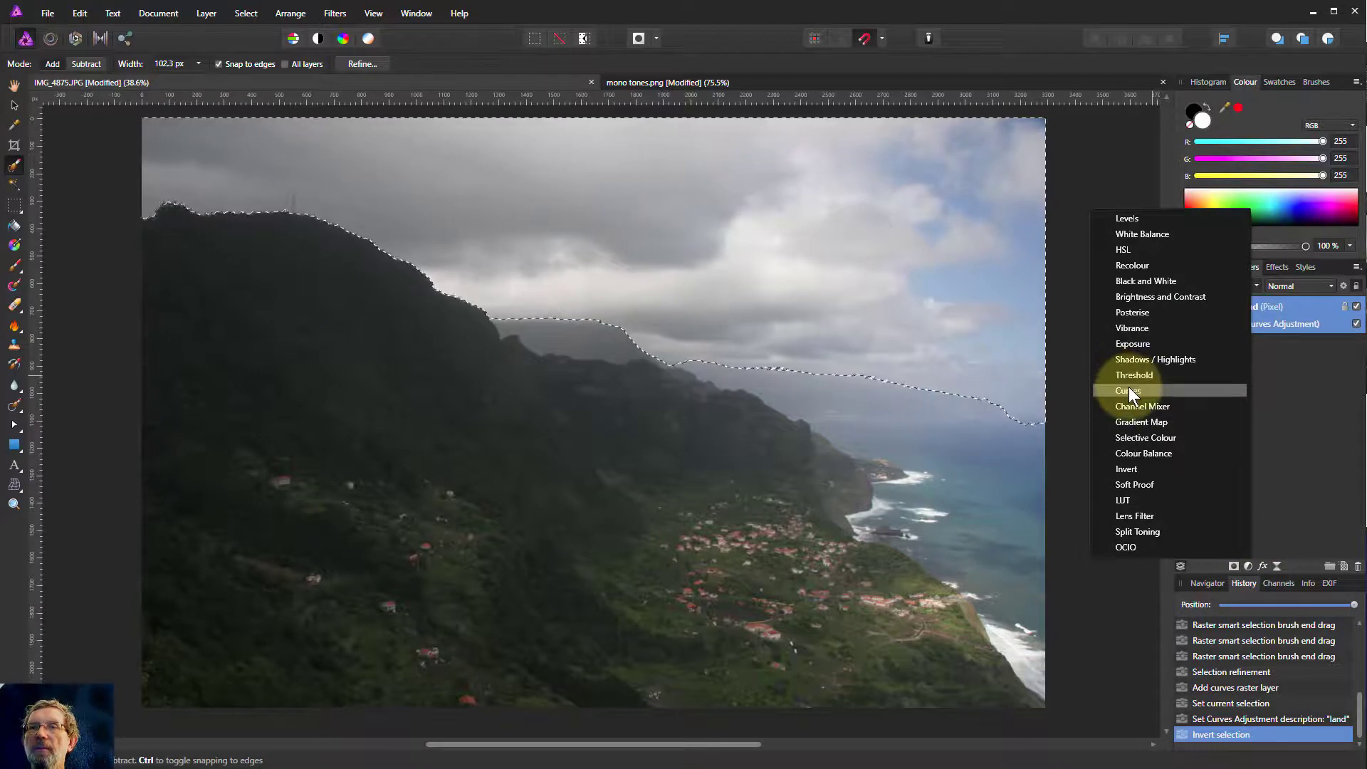
click(1129, 389)
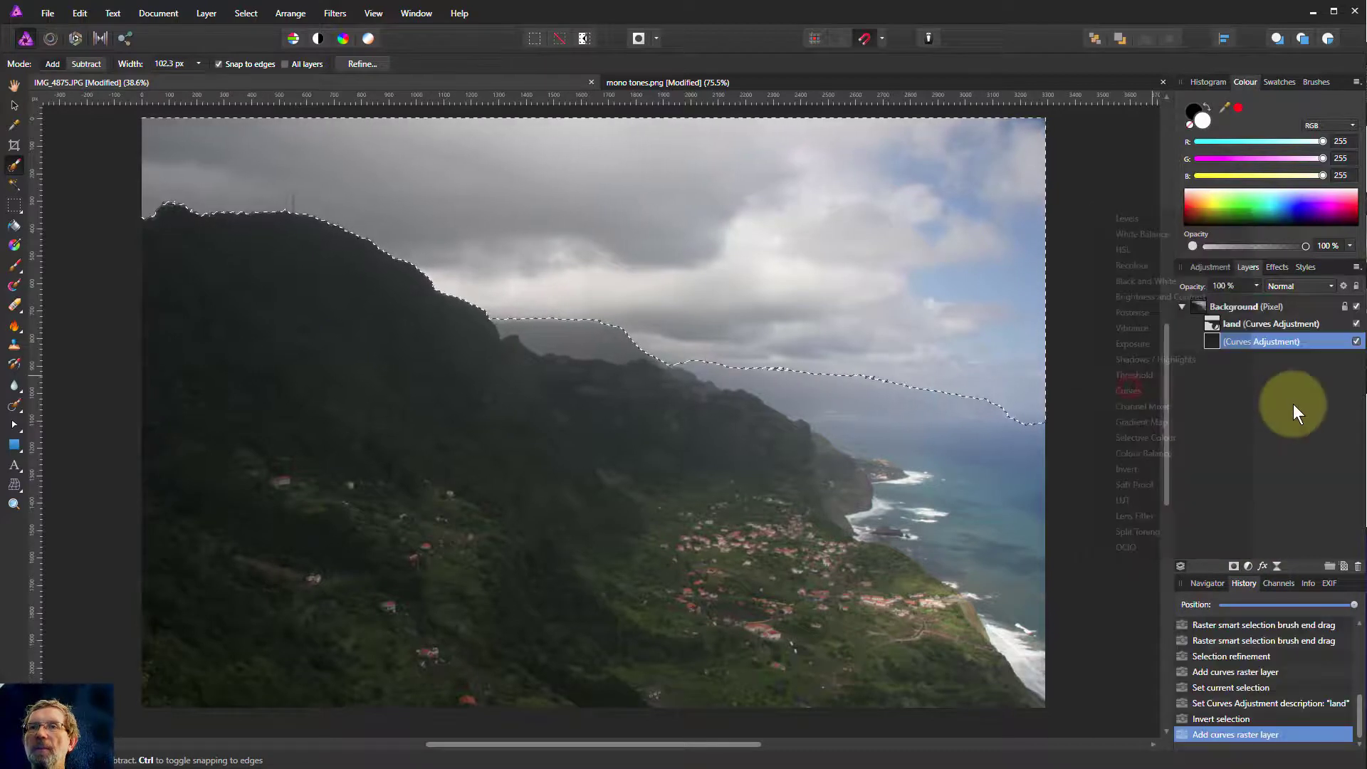
double_click(1240, 341)
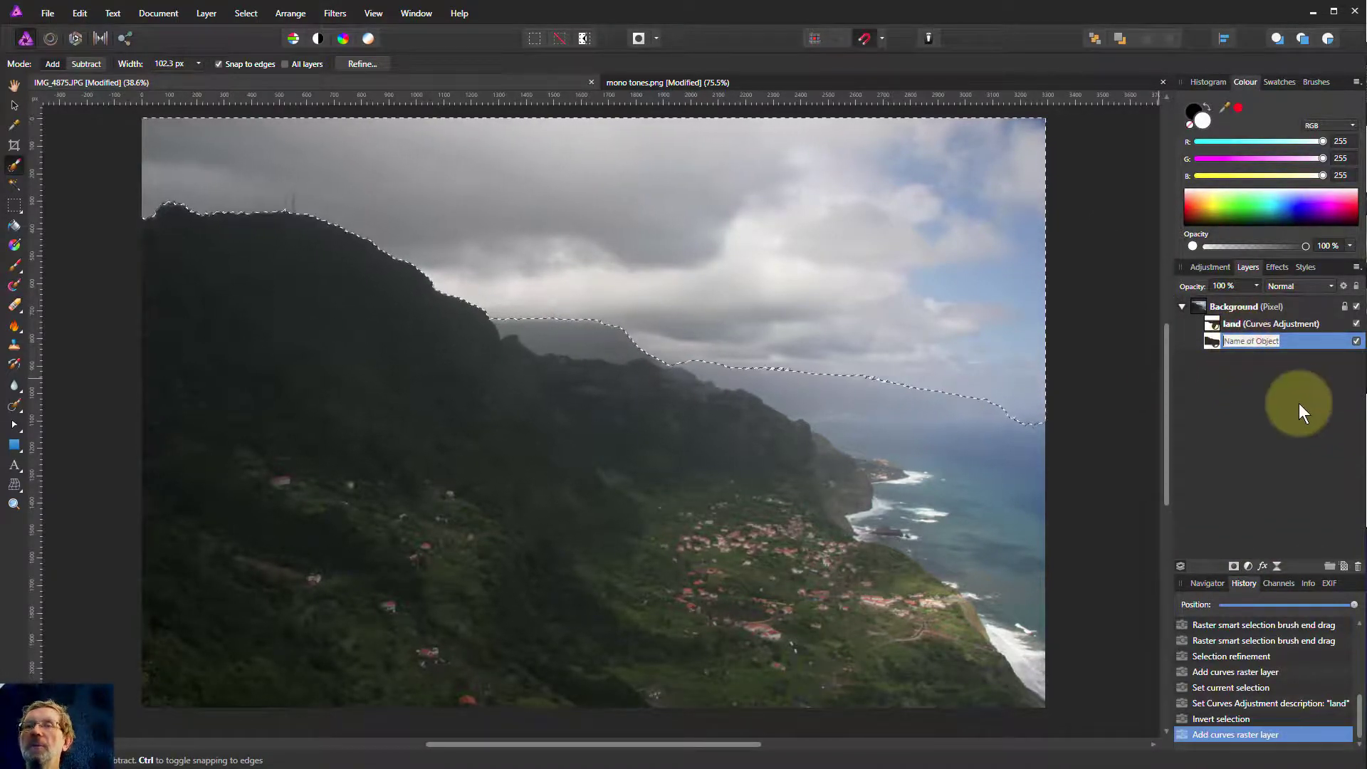
text(sky)
key(Return)
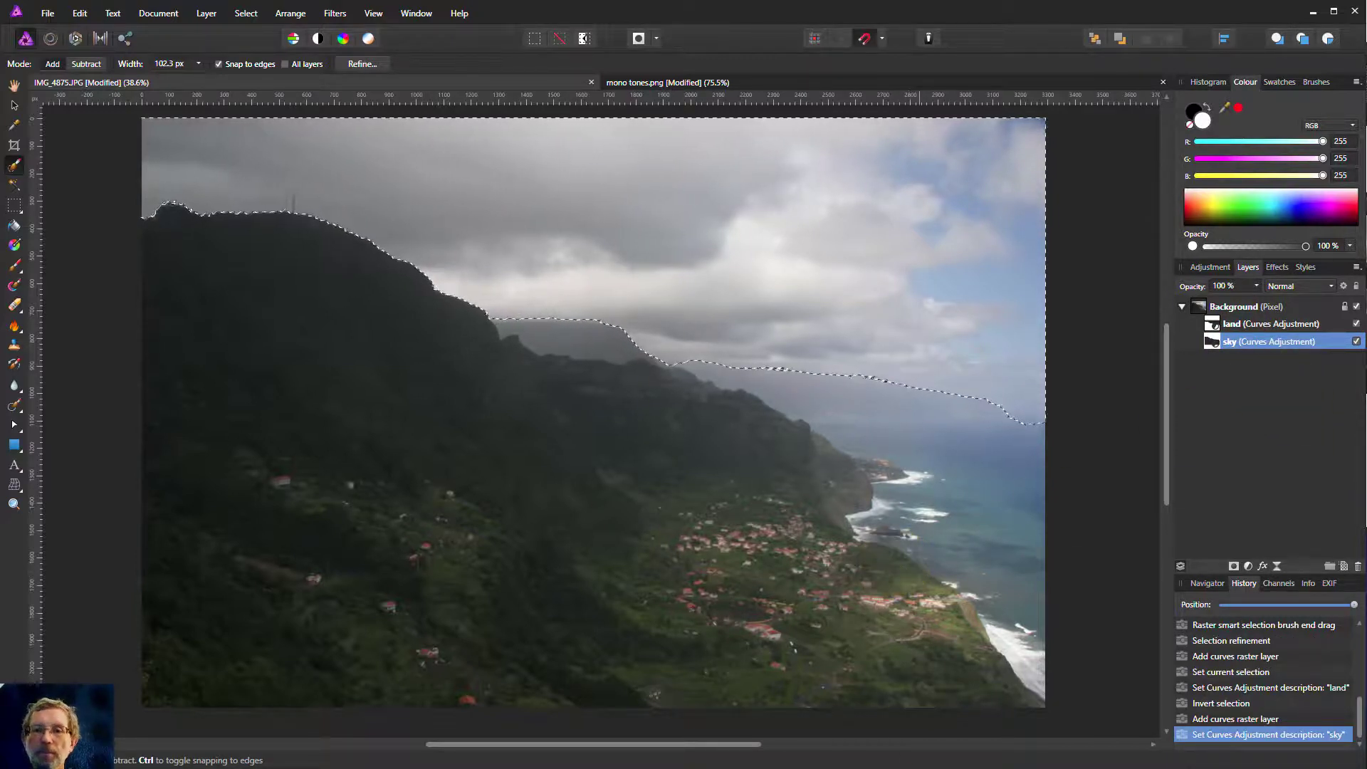
Add a midpoint to the sky curve and pull it down-right to darken the clouds
drag(1040, 503, 1205, 338)
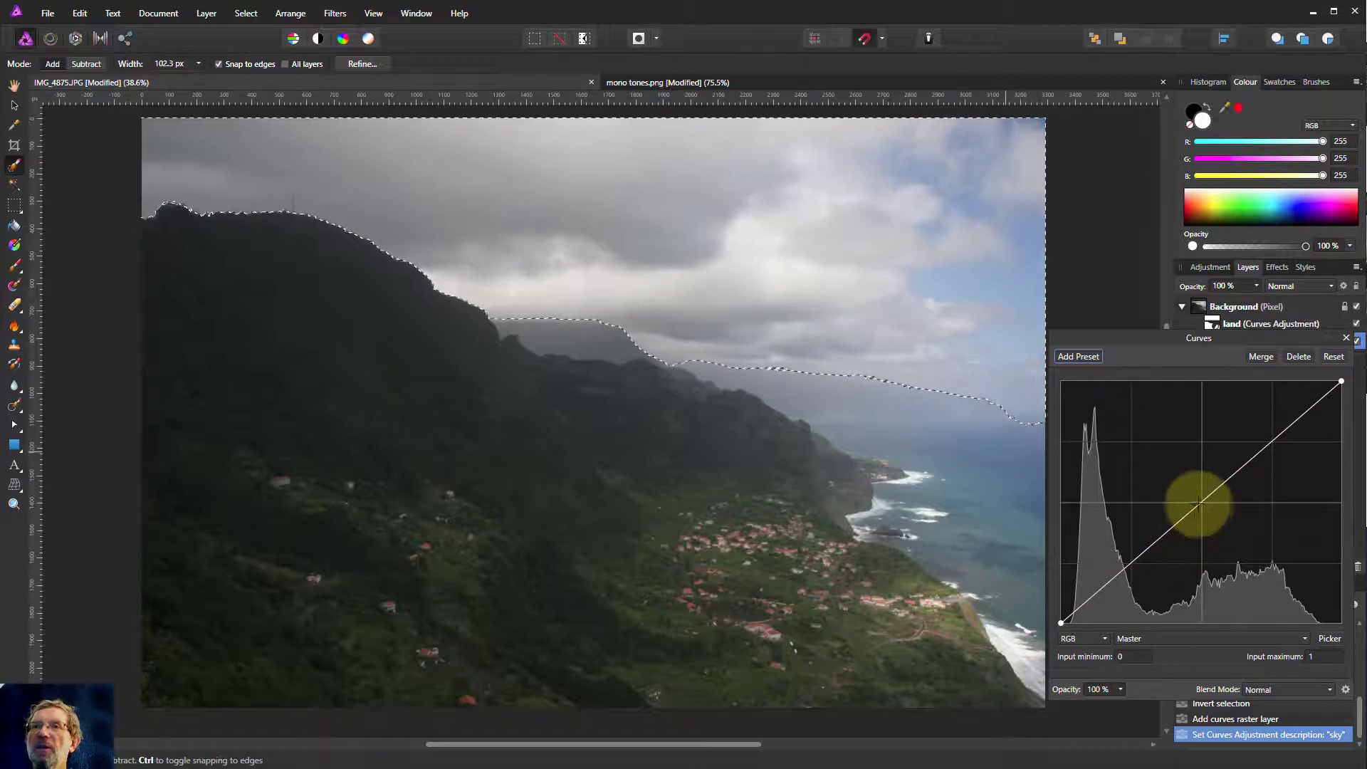
drag(1200, 503, 1232, 509)
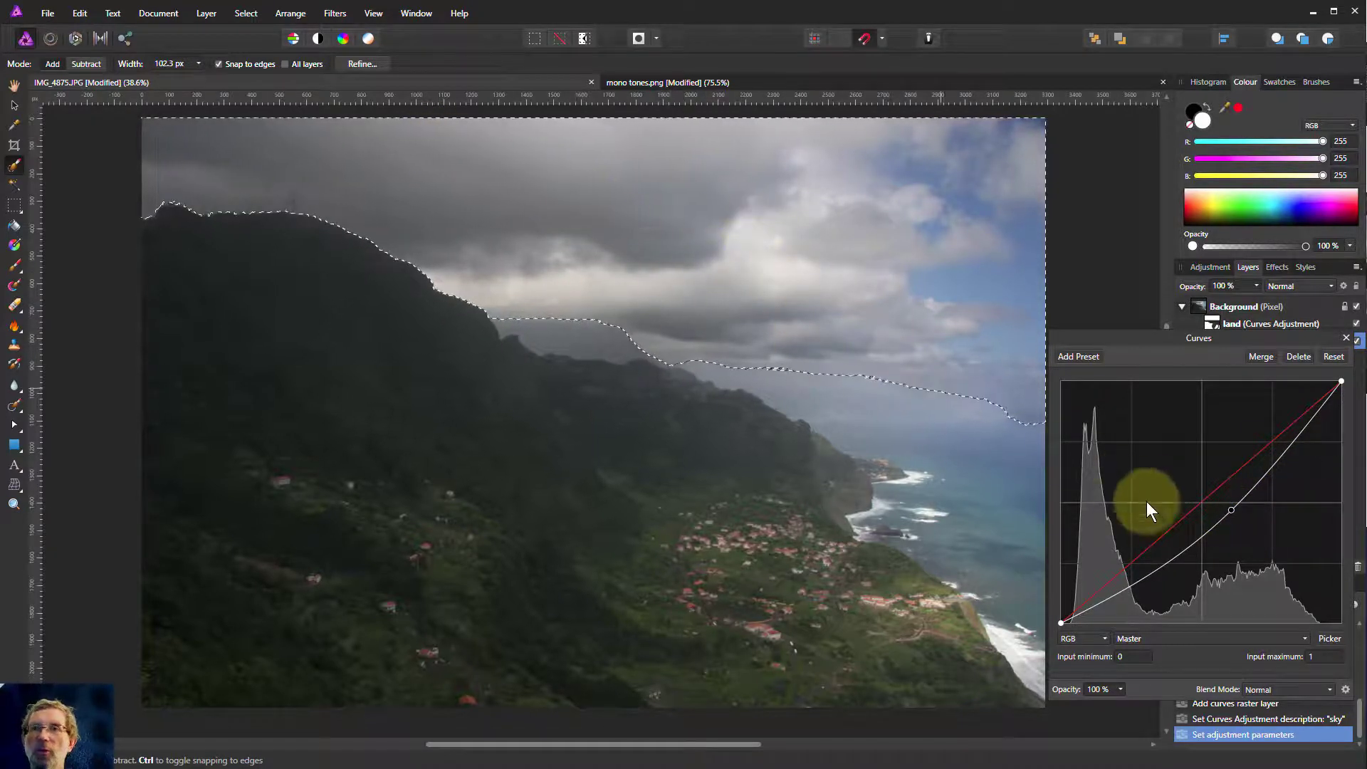
drag(1186, 336, 1184, 367)
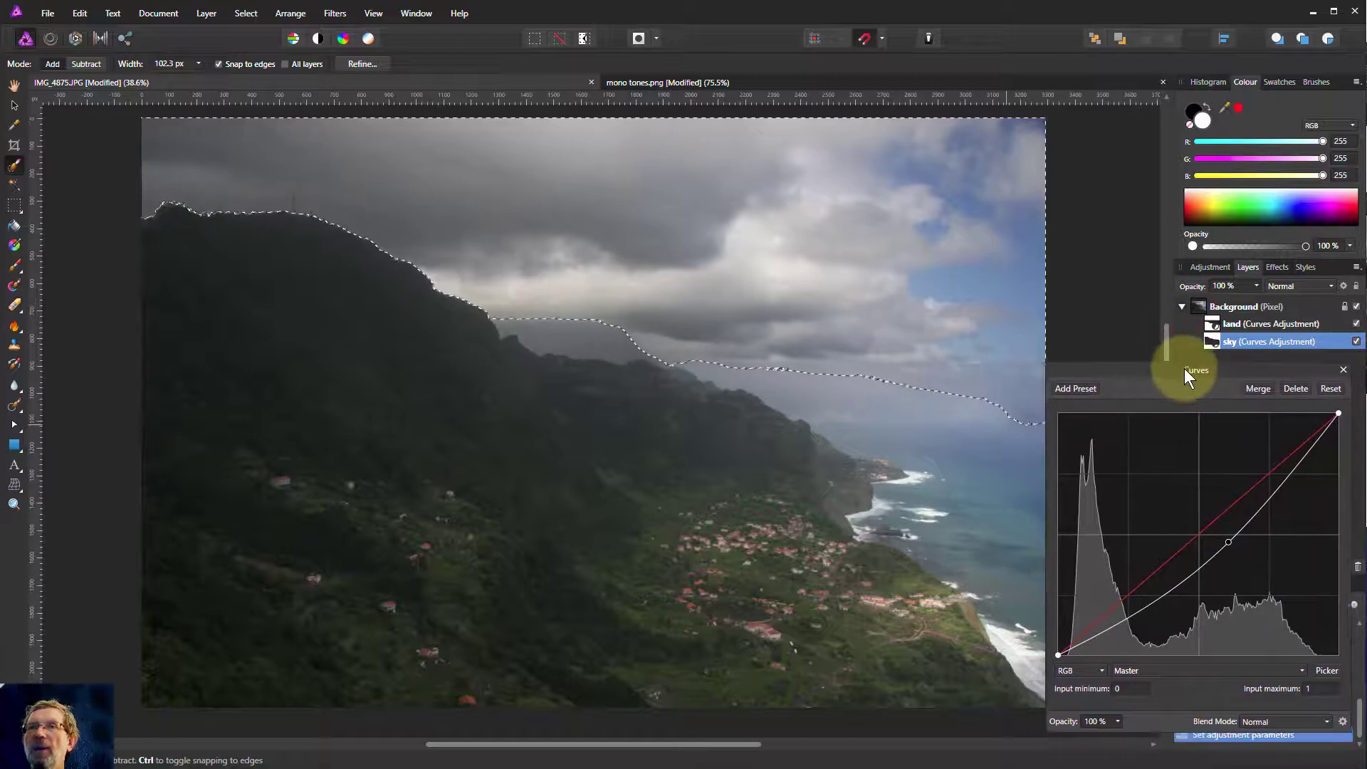
Open the land Curves adjustment and bow its curve upward to brighten the mountains and coast
click(1235, 309)
click(1211, 323)
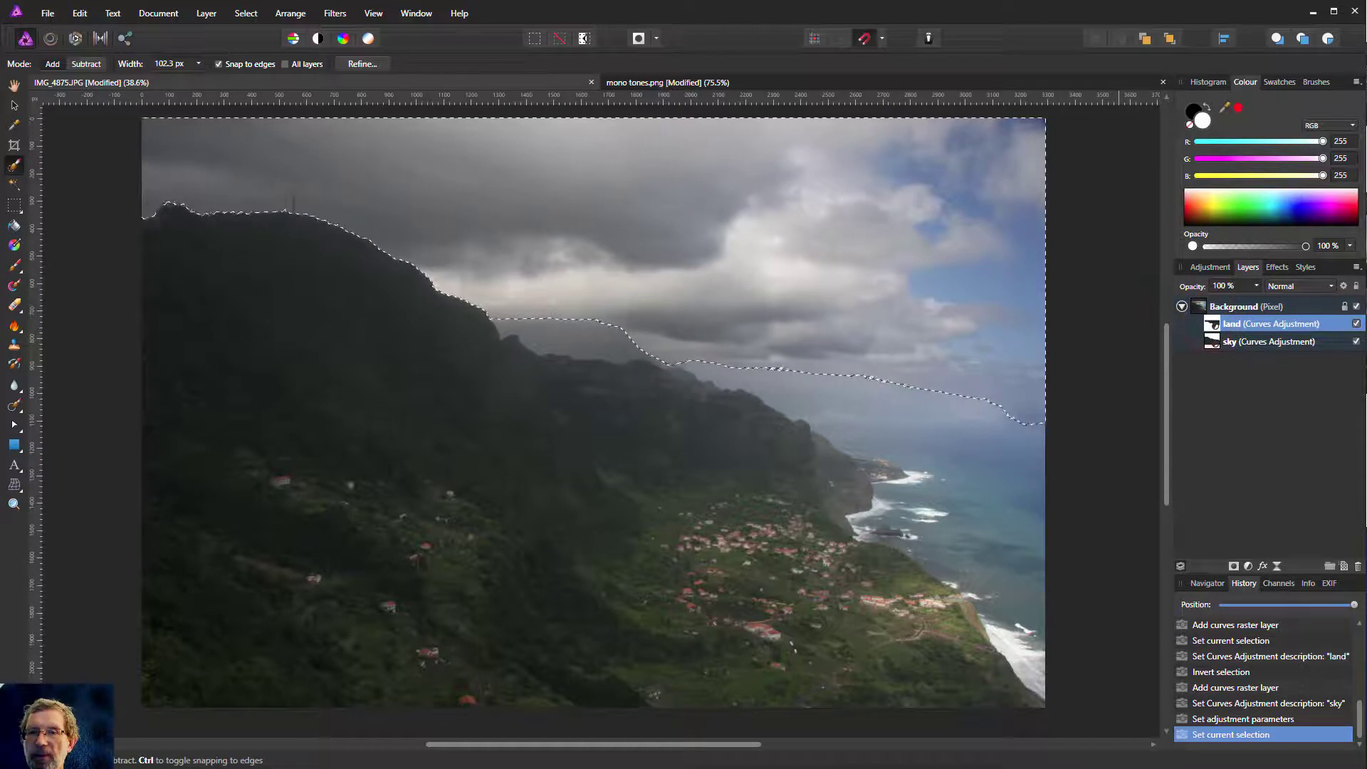
double_click(1210, 324)
drag(1148, 396, 1171, 392)
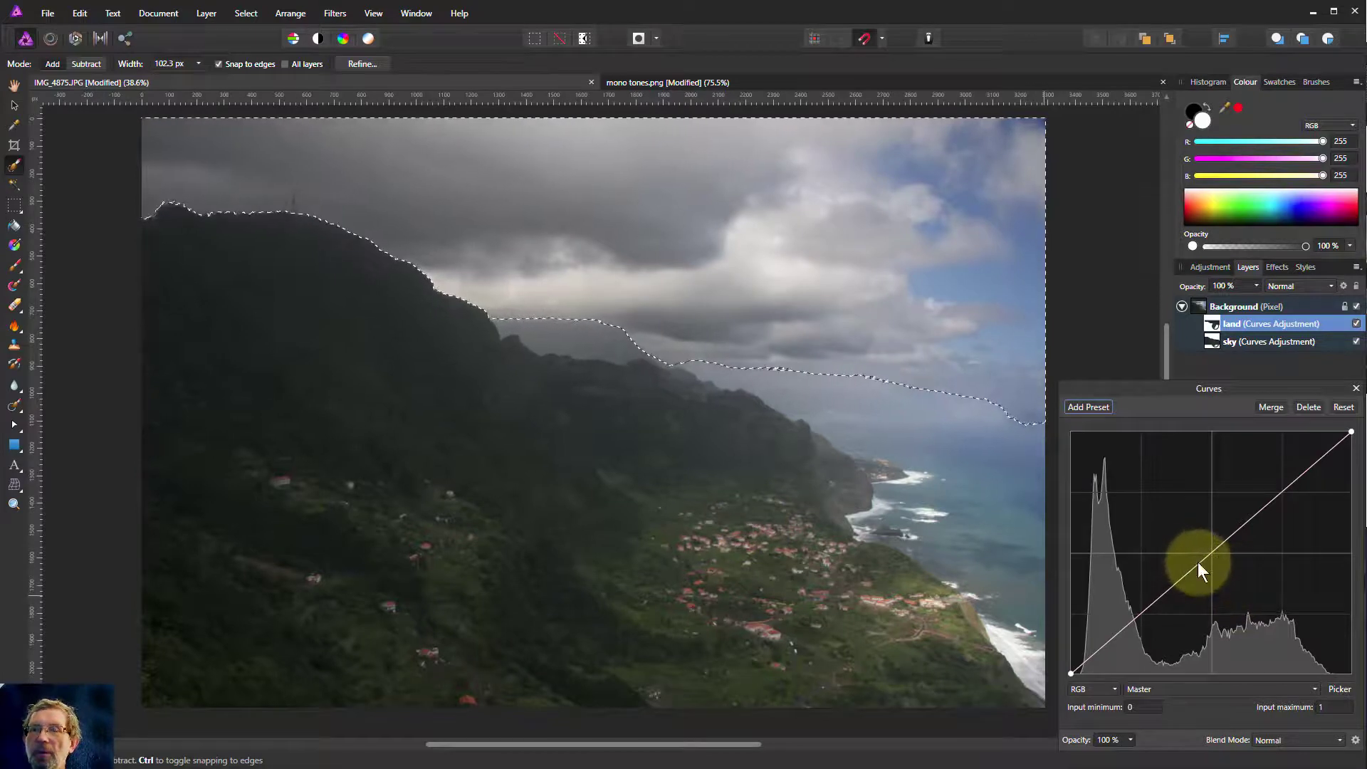
mouse_move(1198, 562)
mouse_down()
mouse_move(1176, 545)
mouse_move(1189, 551)
mouse_up()
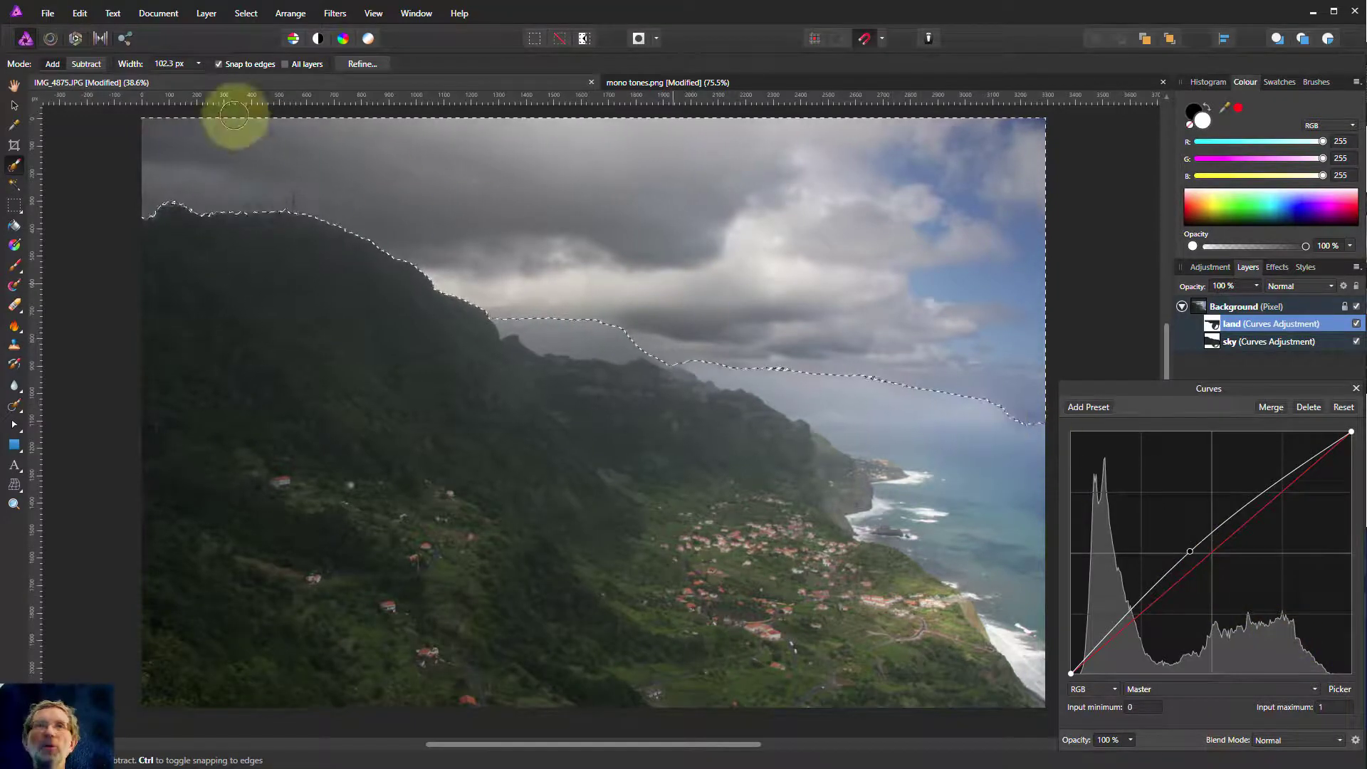
Deselect the ridge selection, preview the land layer's mask alone, then return to the photo
click(241, 12)
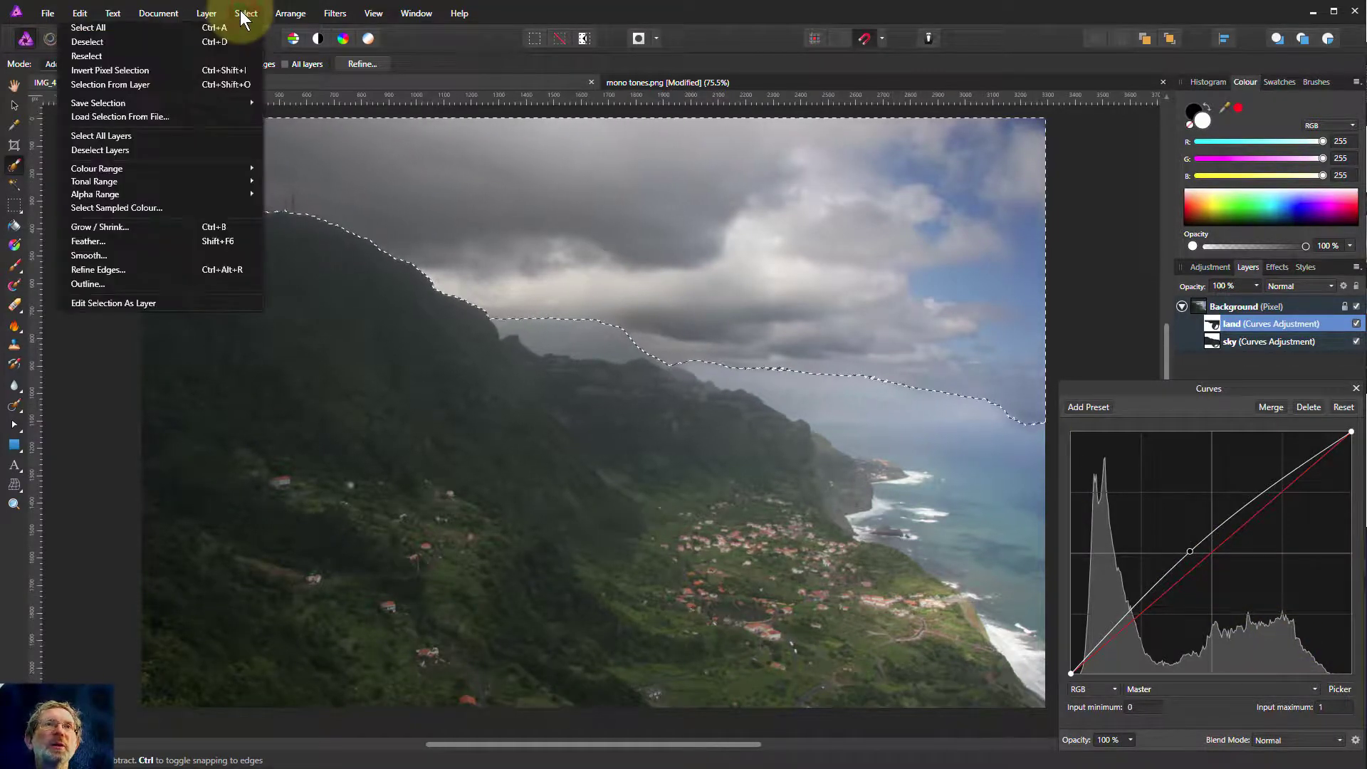
click(207, 44)
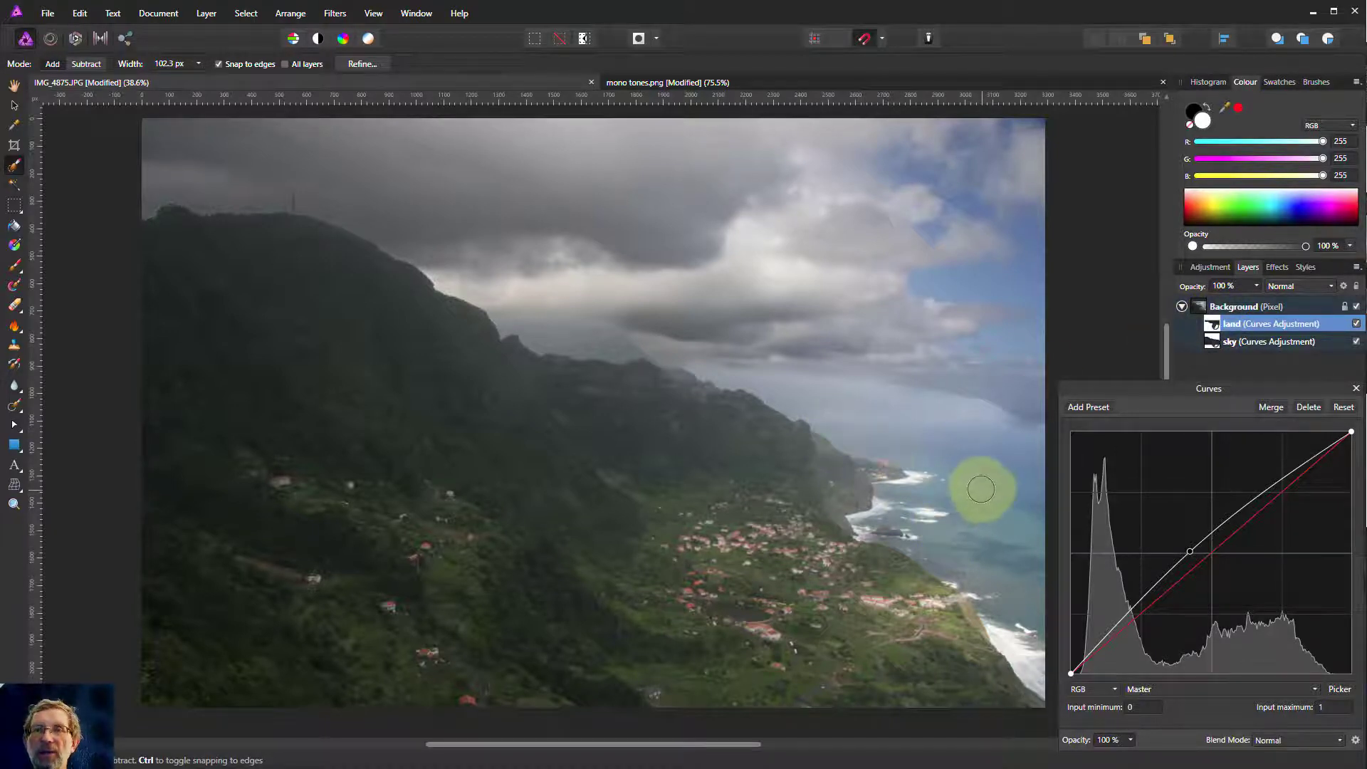
alt+click(1210, 326)
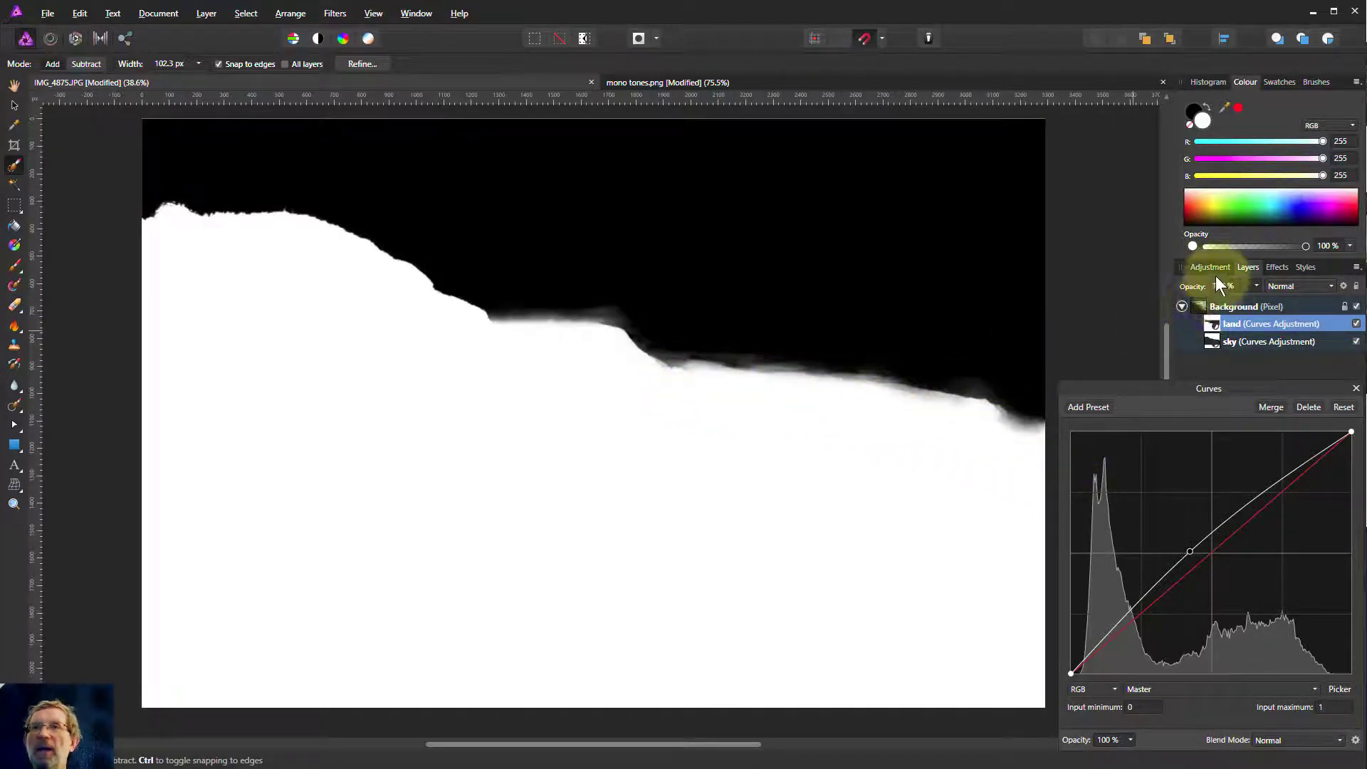
key(alt)
click(1199, 306)
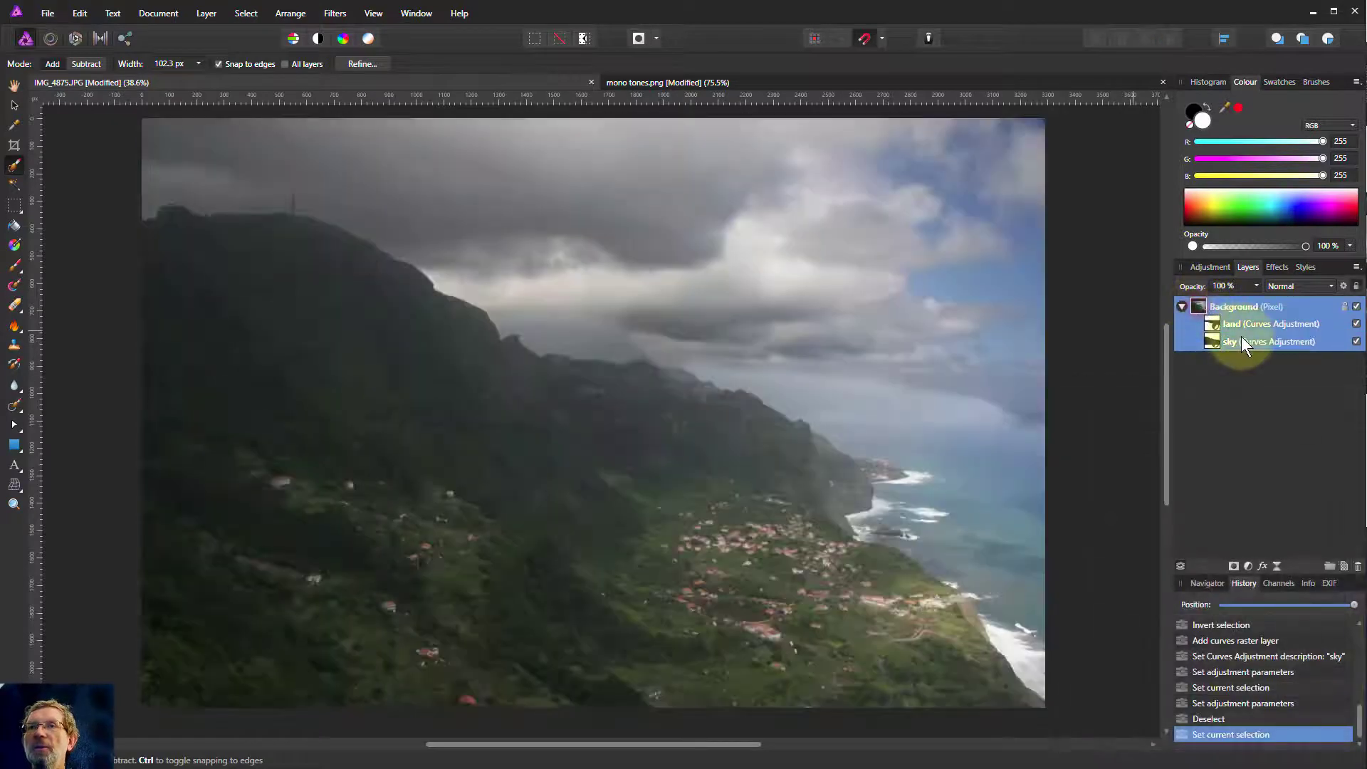
Set up a black Paint Brush of about 557 px at 30% opacity on the land adjustment
click(1215, 323)
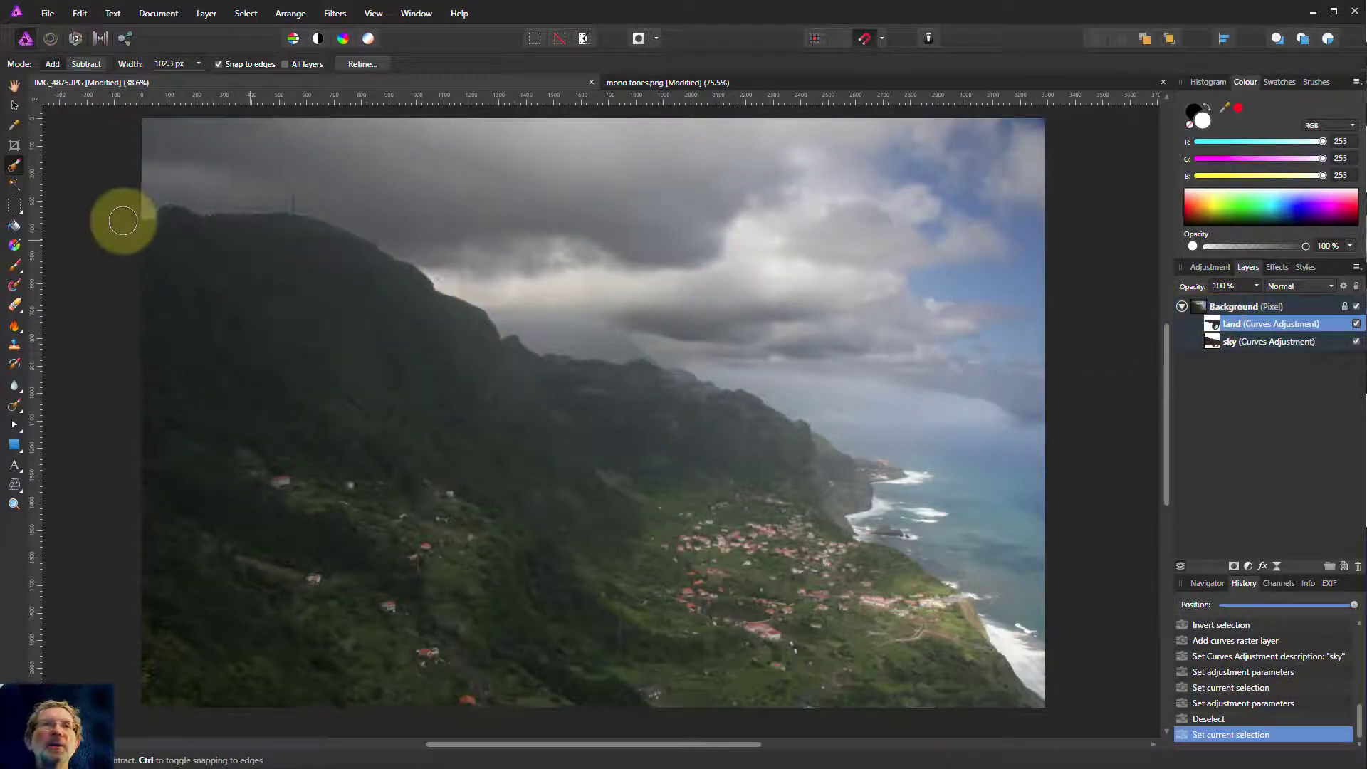
click(15, 266)
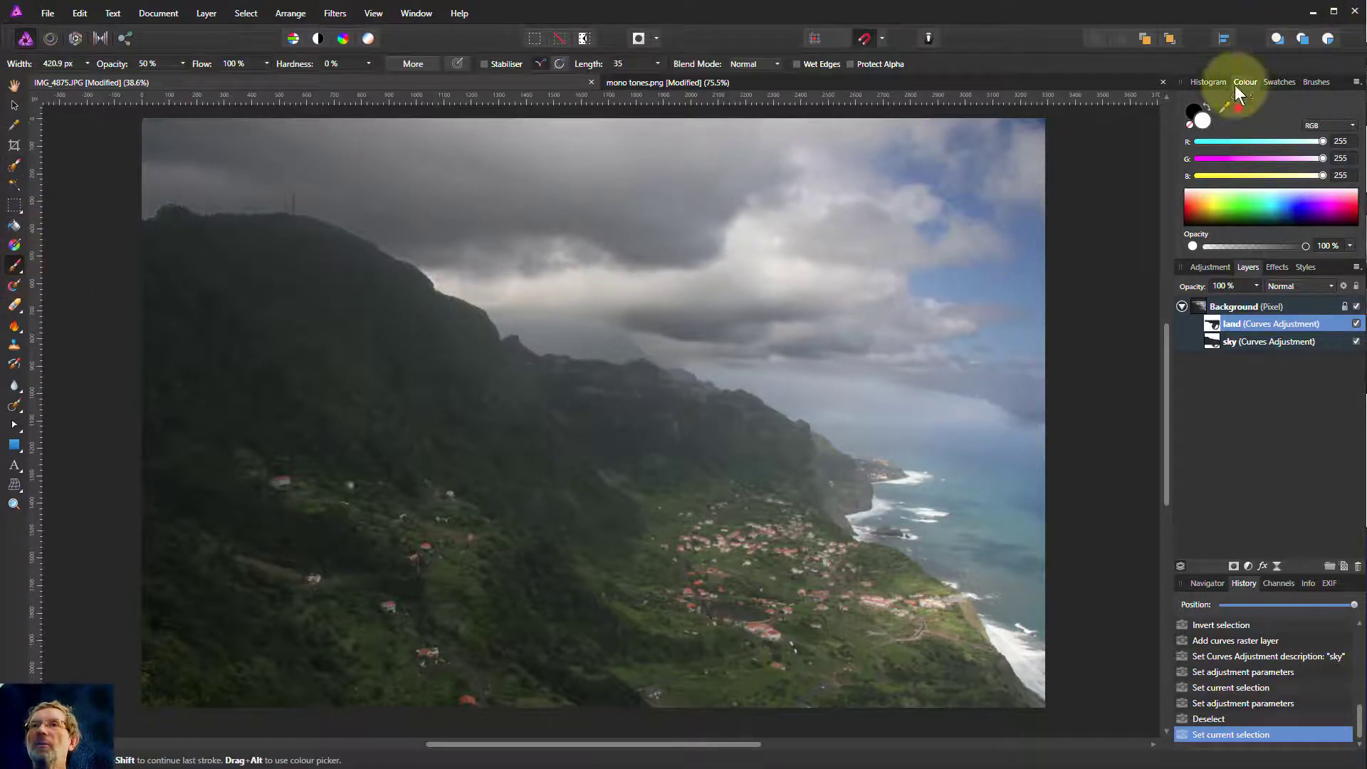
click(1204, 106)
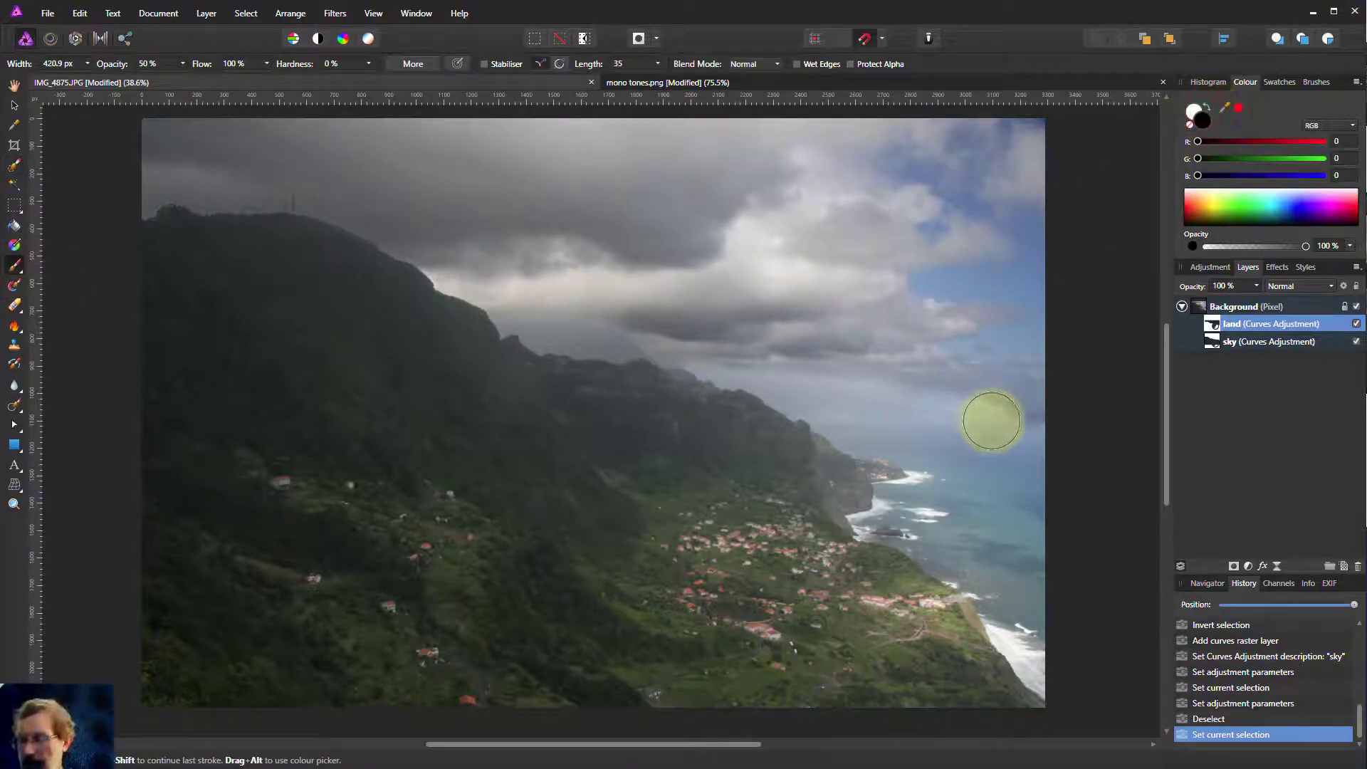
key(bracketright)
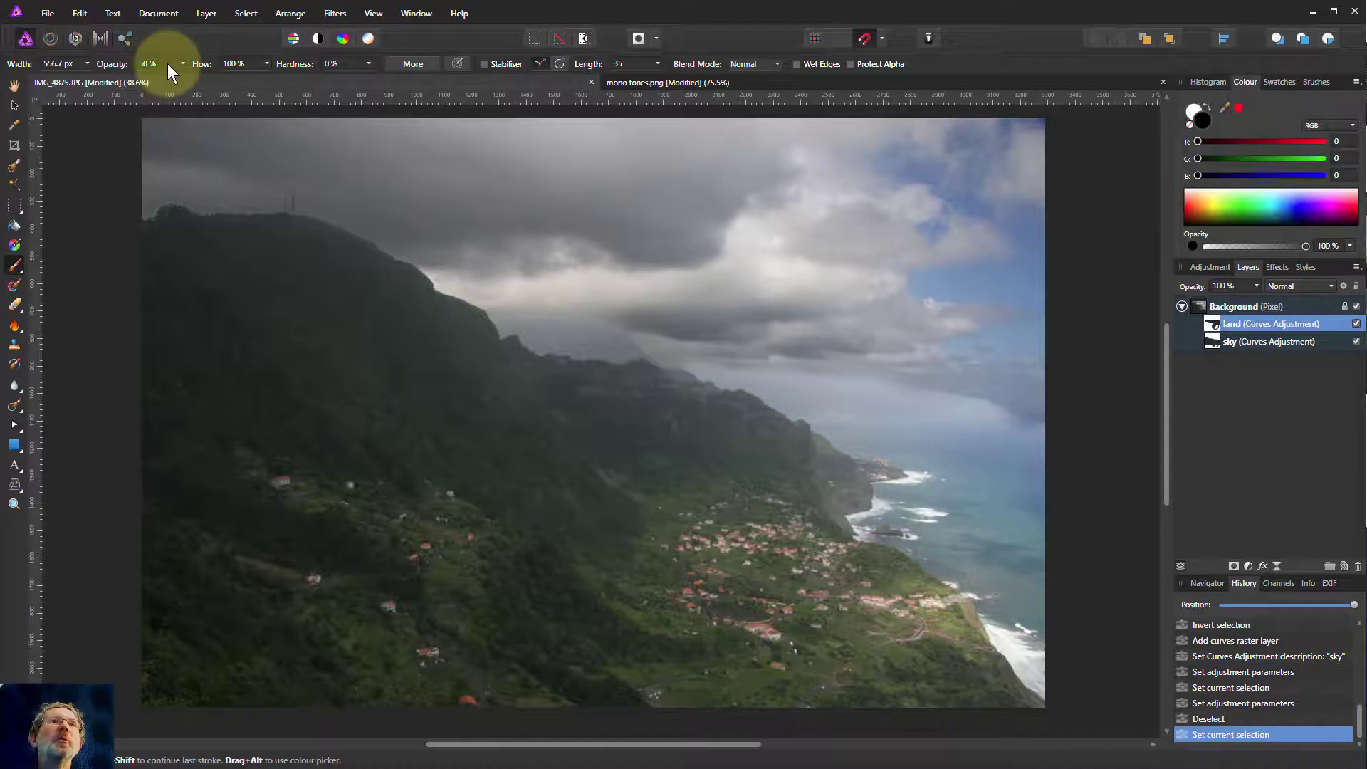
drag(182, 64, 165, 80)
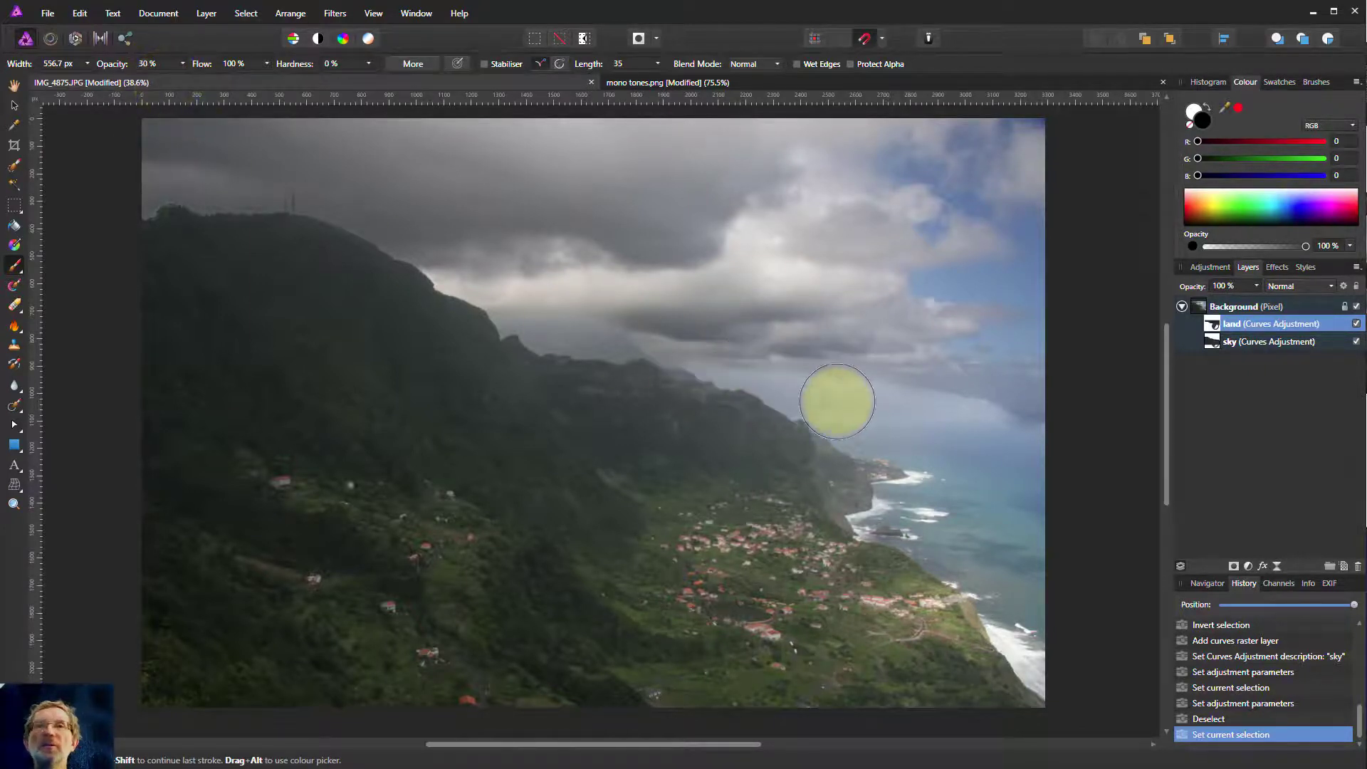
Paint the land mask out over the sea and along the ridge, using a 342 px brush
mouse_move(1011, 414)
mouse_down()
mouse_move(828, 400)
mouse_move(997, 398)
mouse_move(1071, 415)
mouse_move(956, 389)
mouse_move(983, 413)
mouse_up()
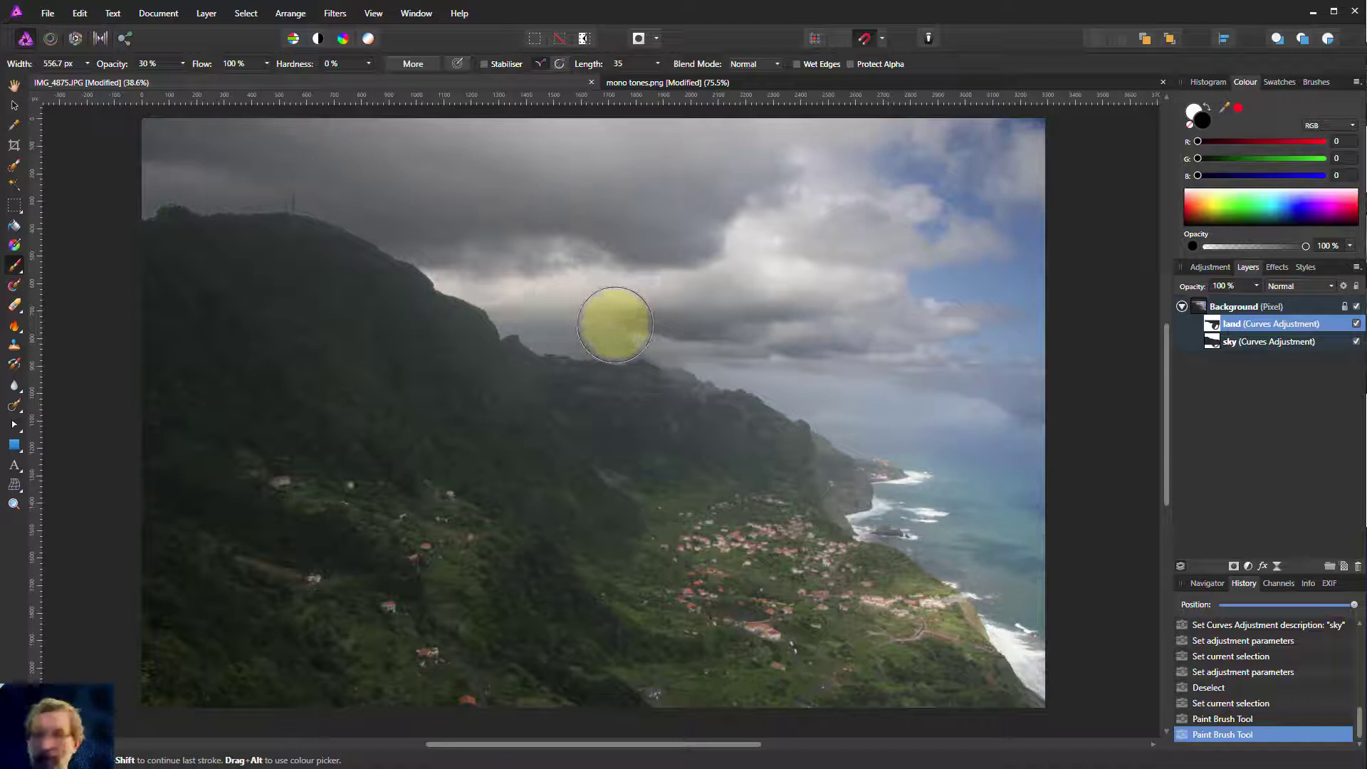
key(bracketleft)
key(bracketleft)
mouse_move(556, 322)
mouse_down()
mouse_move(629, 330)
mouse_move(631, 341)
mouse_move(638, 327)
mouse_move(560, 331)
mouse_up()
click(560, 331)
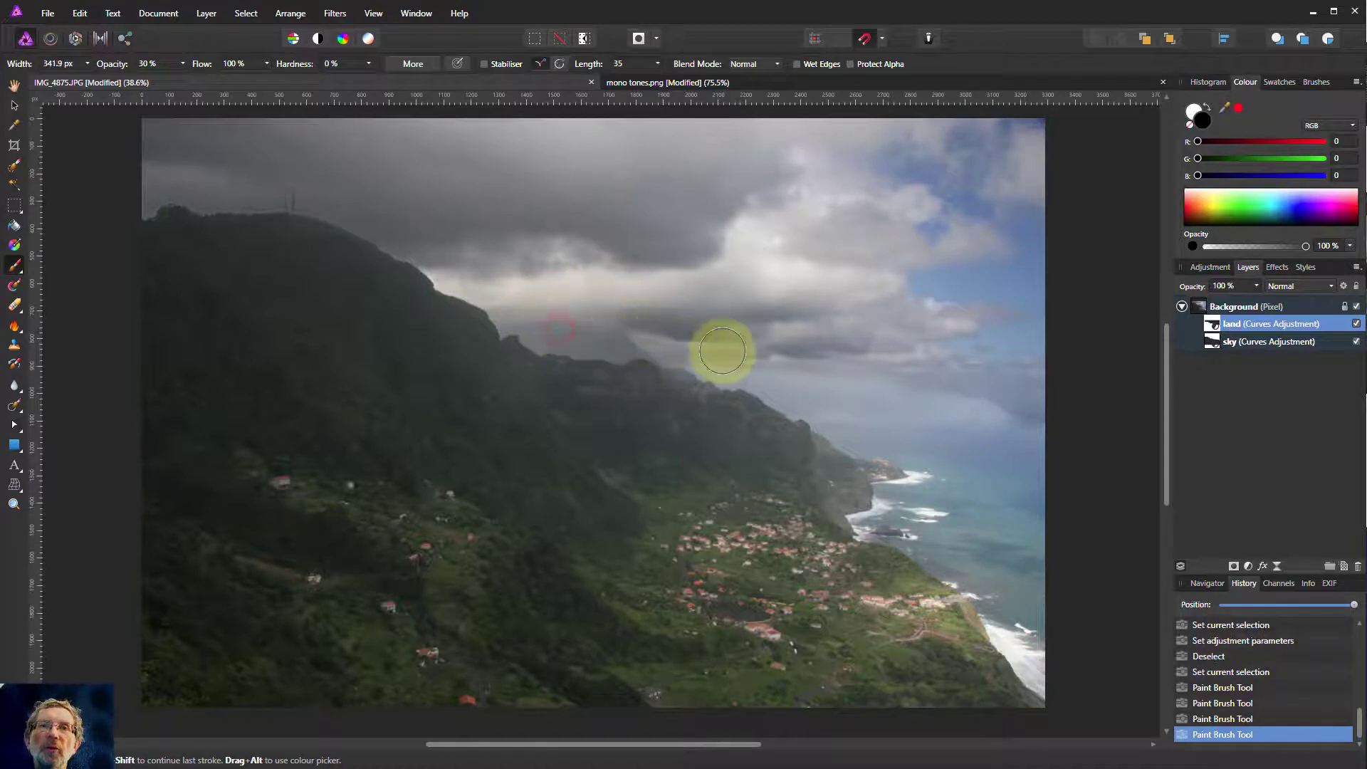
click(883, 432)
mouse_move(1008, 431)
mouse_down()
mouse_move(953, 429)
mouse_move(1061, 434)
mouse_move(970, 408)
mouse_up()
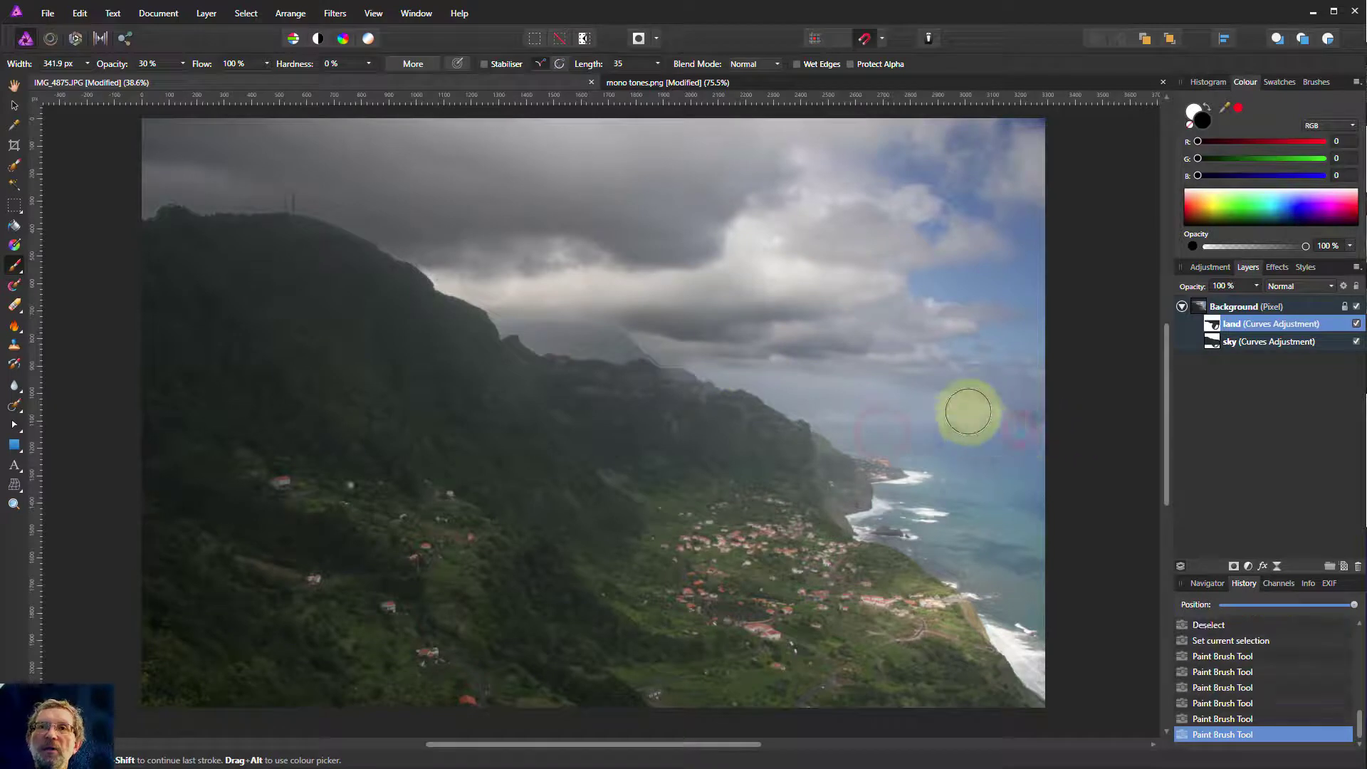
Paint white strokes on the sky adjustment's mask across the haze above the sea
click(1214, 340)
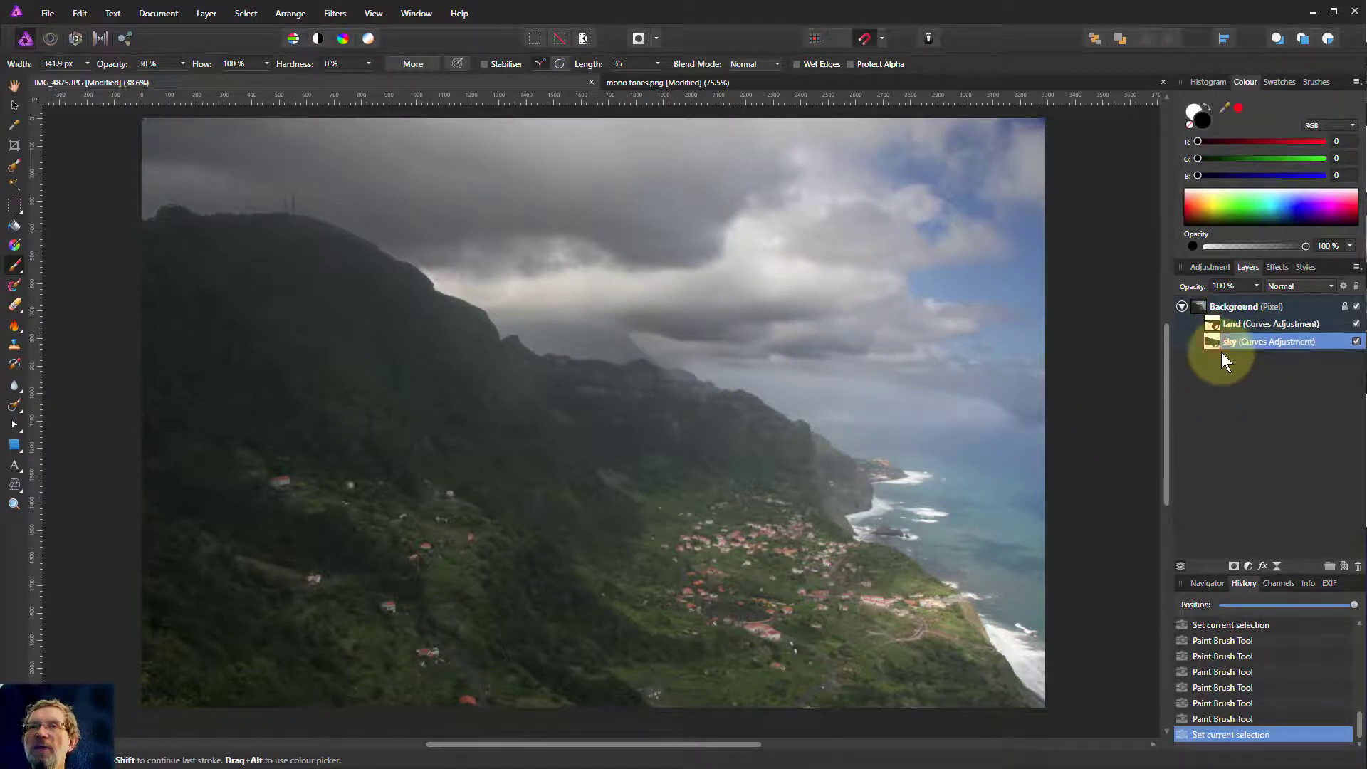
click(1208, 108)
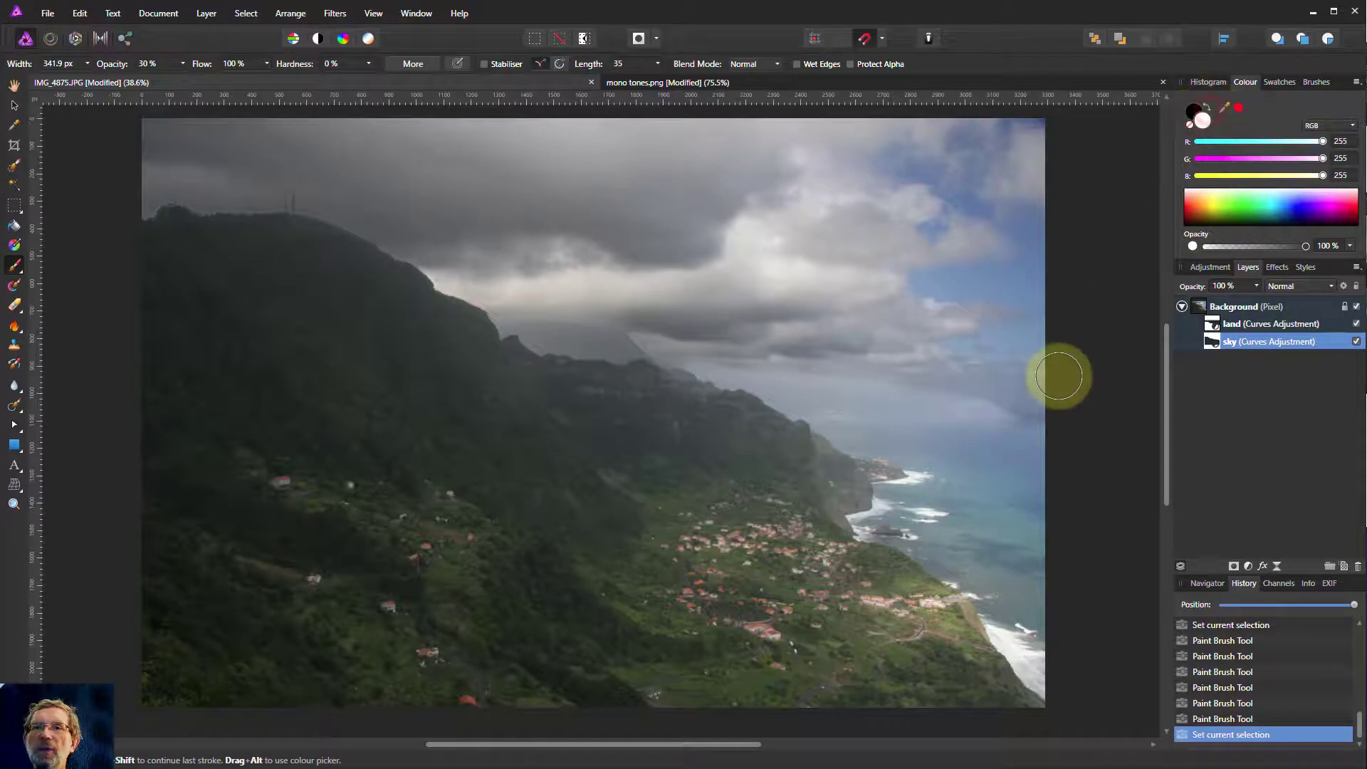
click(996, 411)
mouse_move(894, 386)
mouse_down()
mouse_move(1011, 390)
mouse_move(1026, 408)
mouse_move(774, 341)
mouse_move(834, 375)
mouse_move(824, 387)
mouse_move(606, 319)
mouse_move(637, 336)
mouse_move(882, 334)
mouse_move(674, 271)
mouse_move(617, 285)
mouse_move(617, 321)
mouse_move(580, 319)
mouse_up()
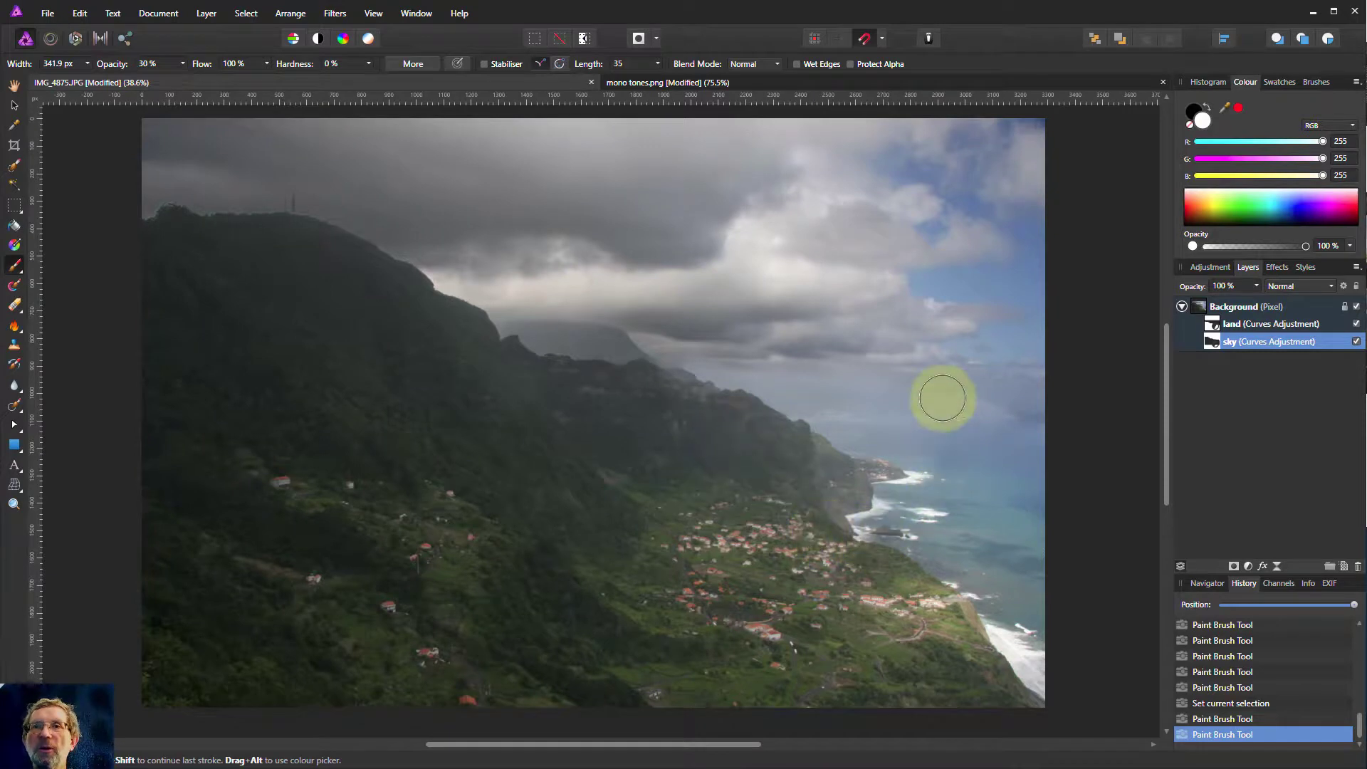
mouse_move(939, 397)
mouse_down()
mouse_move(976, 399)
mouse_move(890, 425)
mouse_up()
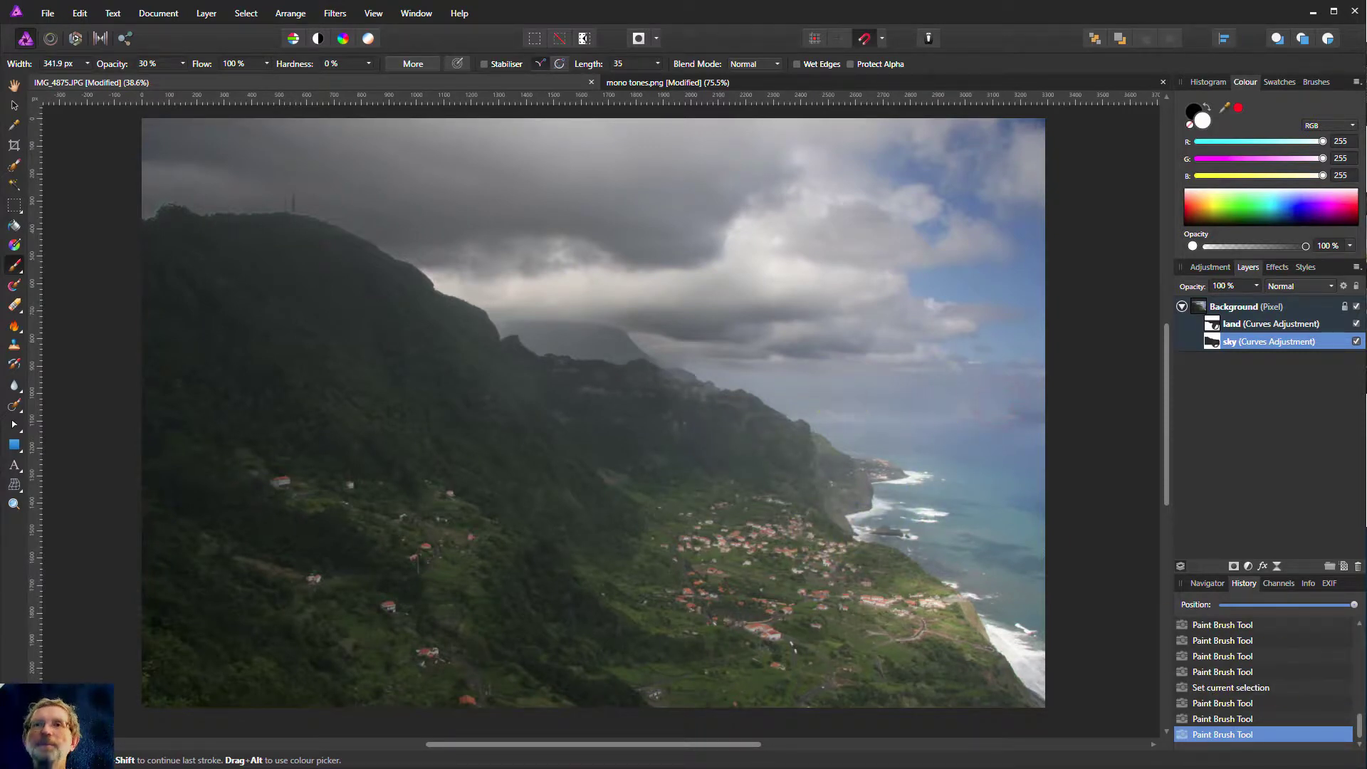